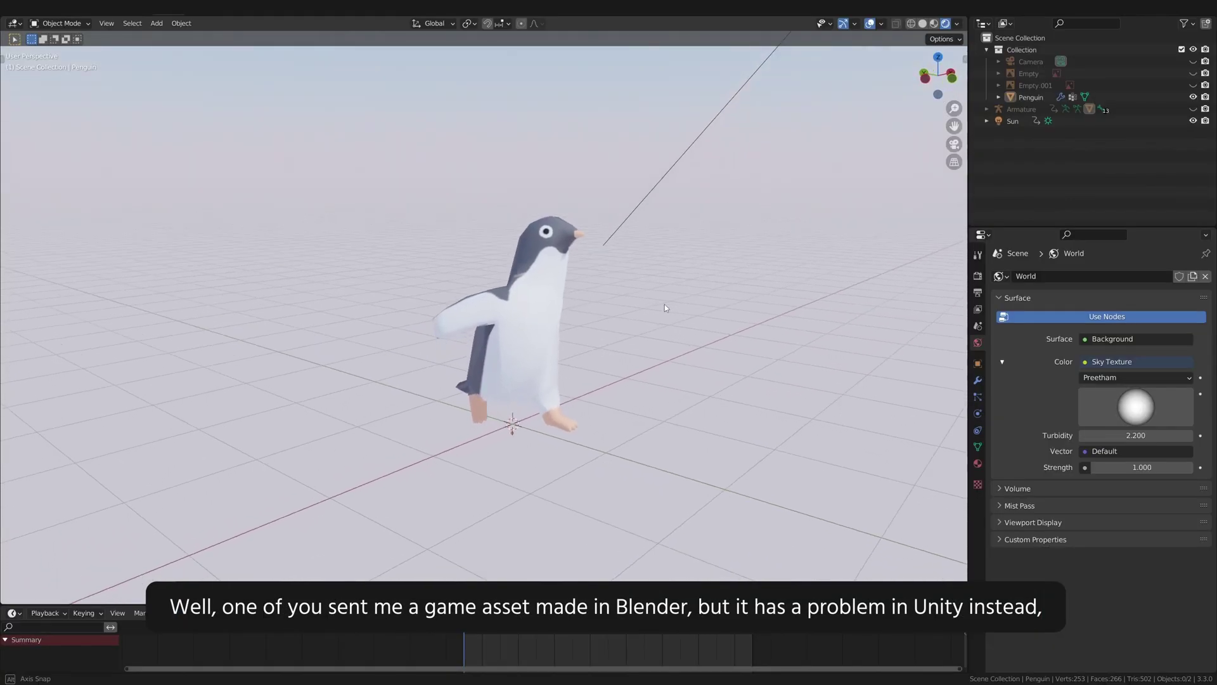
Orbit the Blender viewport around the penguin model to see it from another side
middle_click_drag(661, 306, 151, 316)
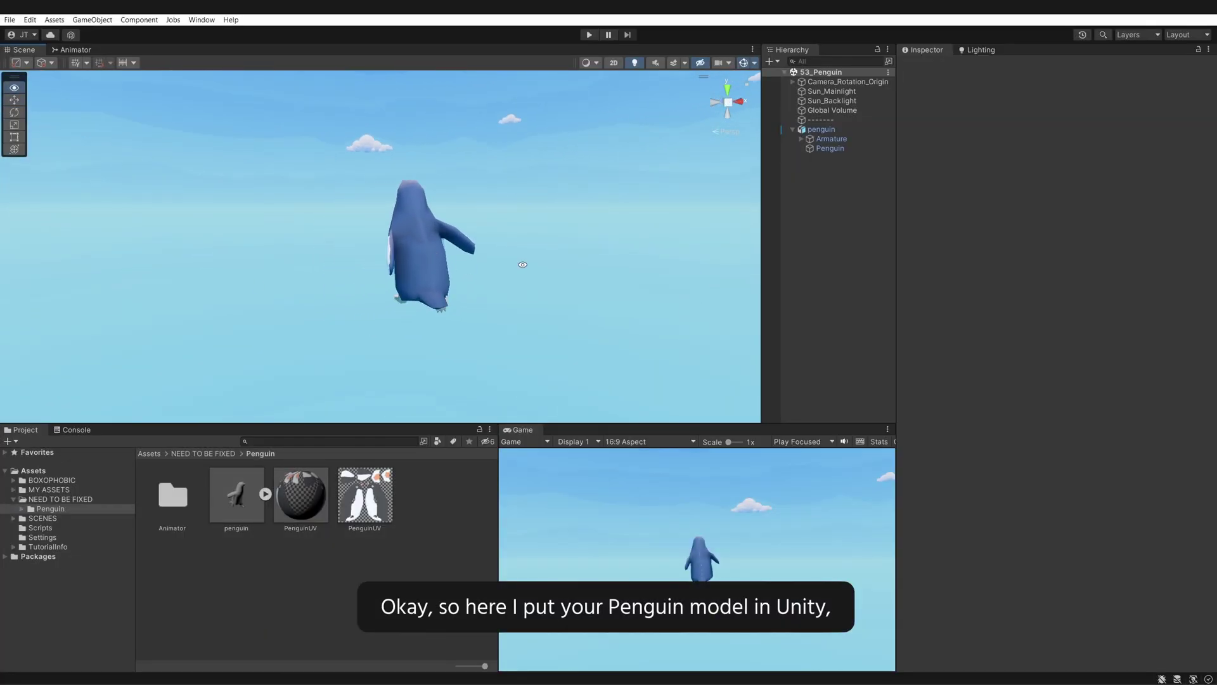
Pan, zoom out and orbit the Scene view to reveal the white seam on the penguin's back
right_click_drag(525, 262, 154, 263, "alt")
right_click_drag(469, 251, 223, 254, "alt")
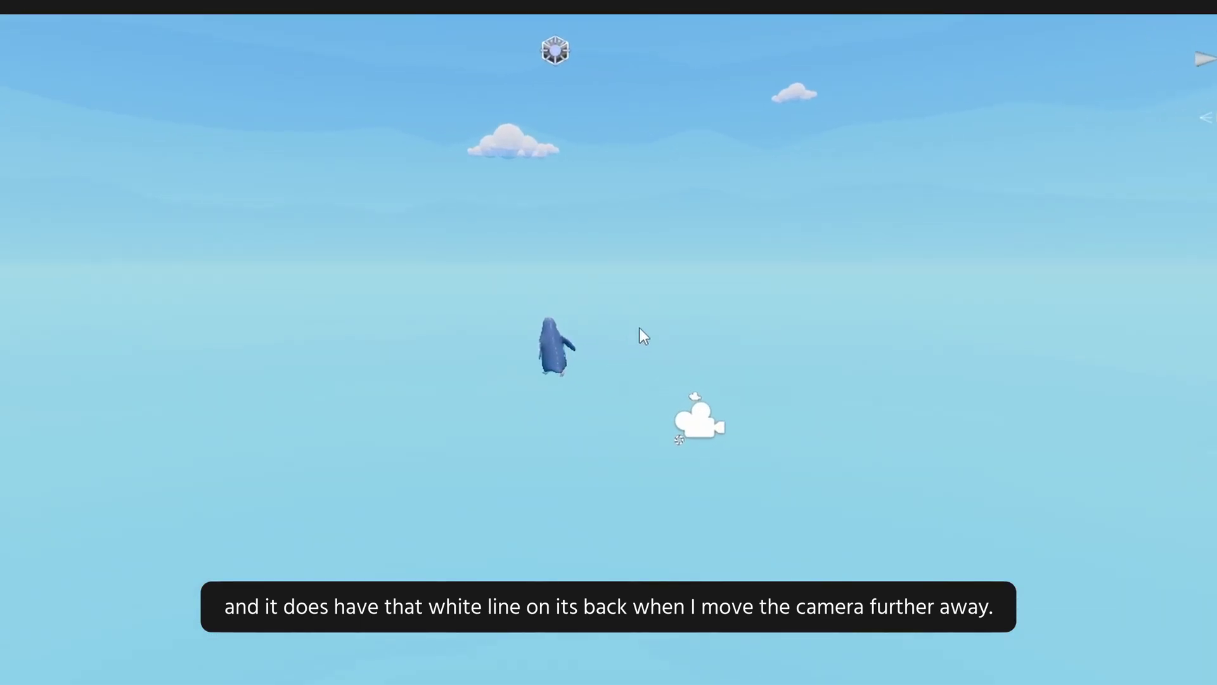
left_click_drag(432, 240, 472, 244, "alt")
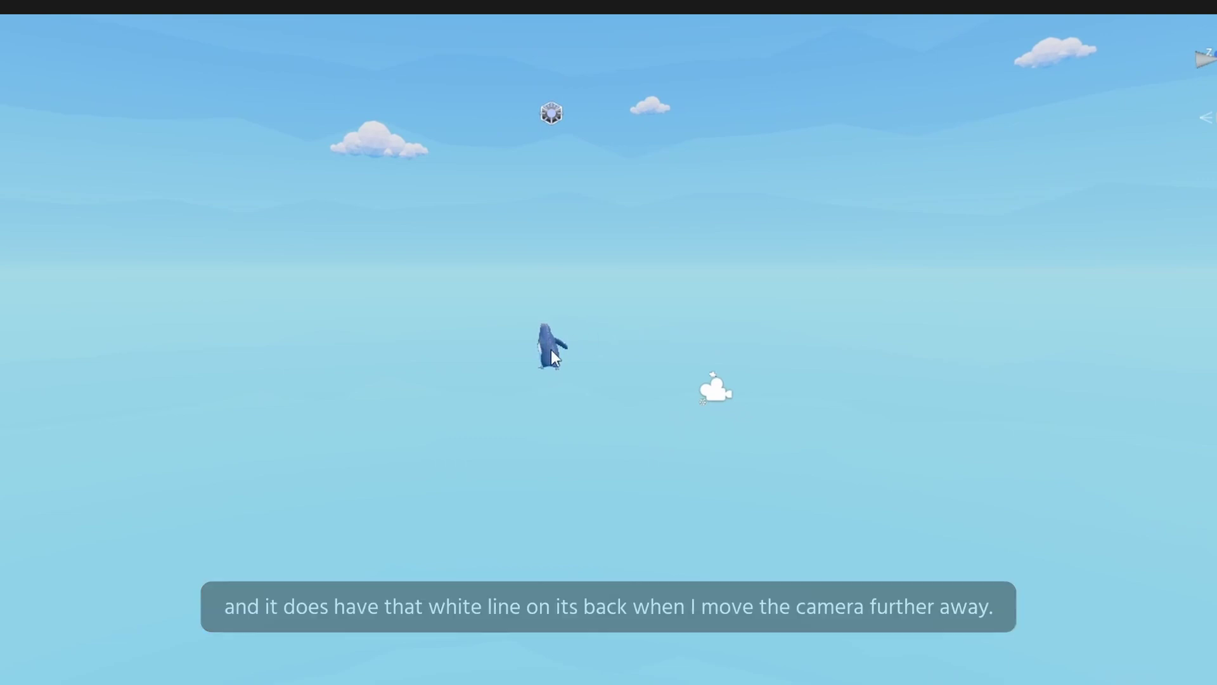
scroll(608, 361, "up", 3)
scroll(397, 256, "down", 5)
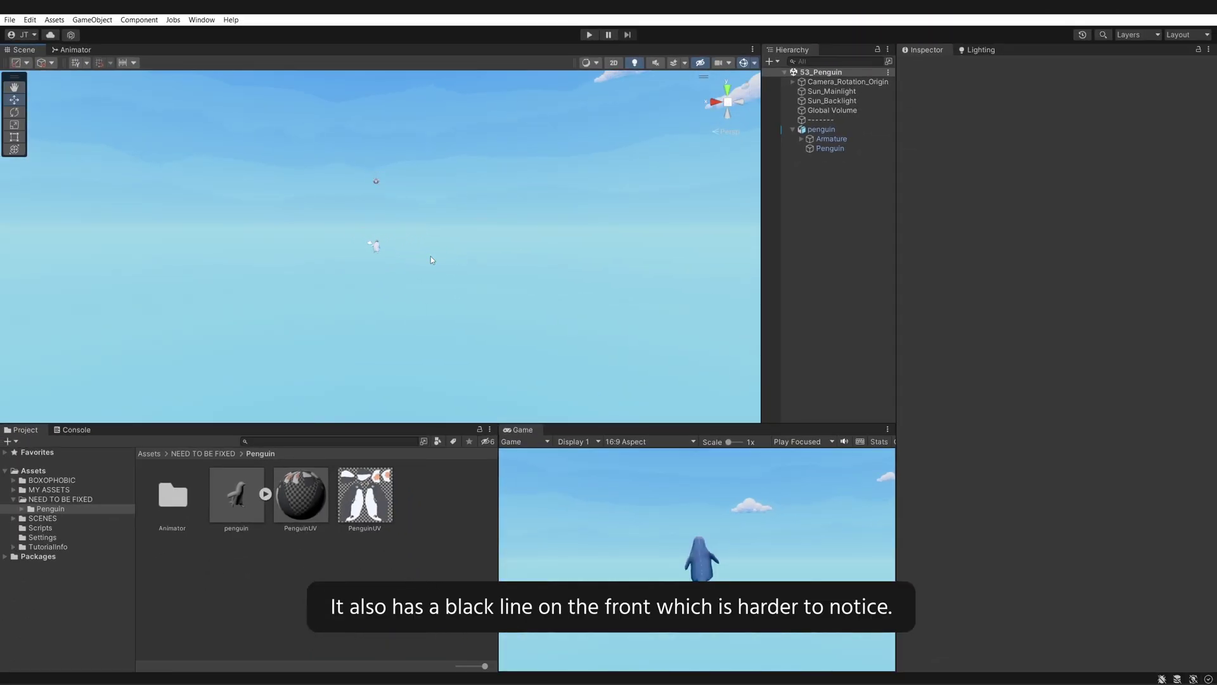
key("shift+space")
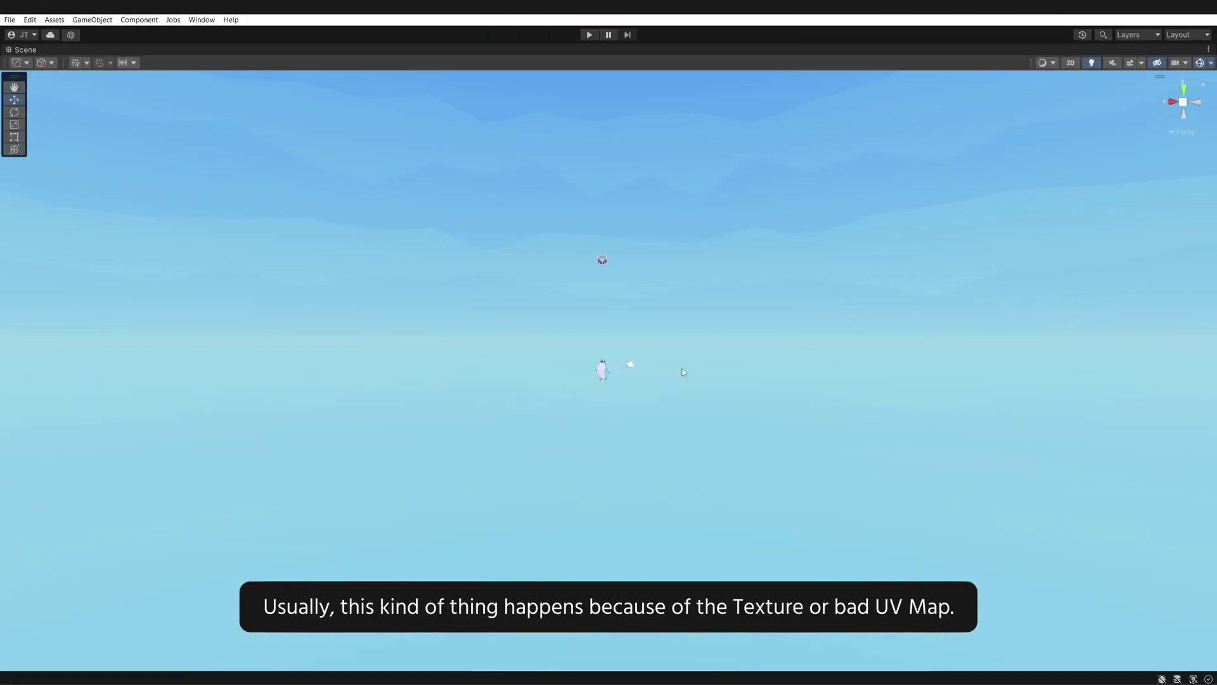
key("shift+space")
left_click_drag(634, 273, 366, 265, "alt")
scroll(317, 256, "up", 10)
scroll(344, 256, "down", 6)
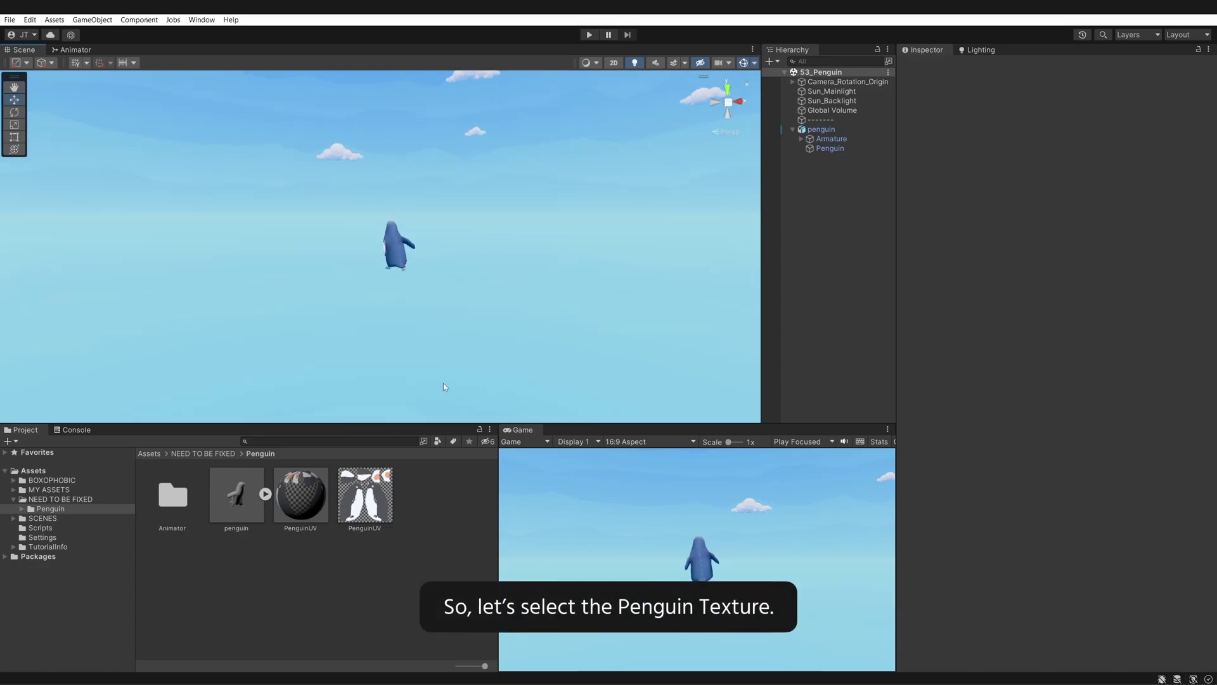
Enable Generate Mip Maps on the PenguinUV texture and preview it at Mip 6
left_click(381, 495)
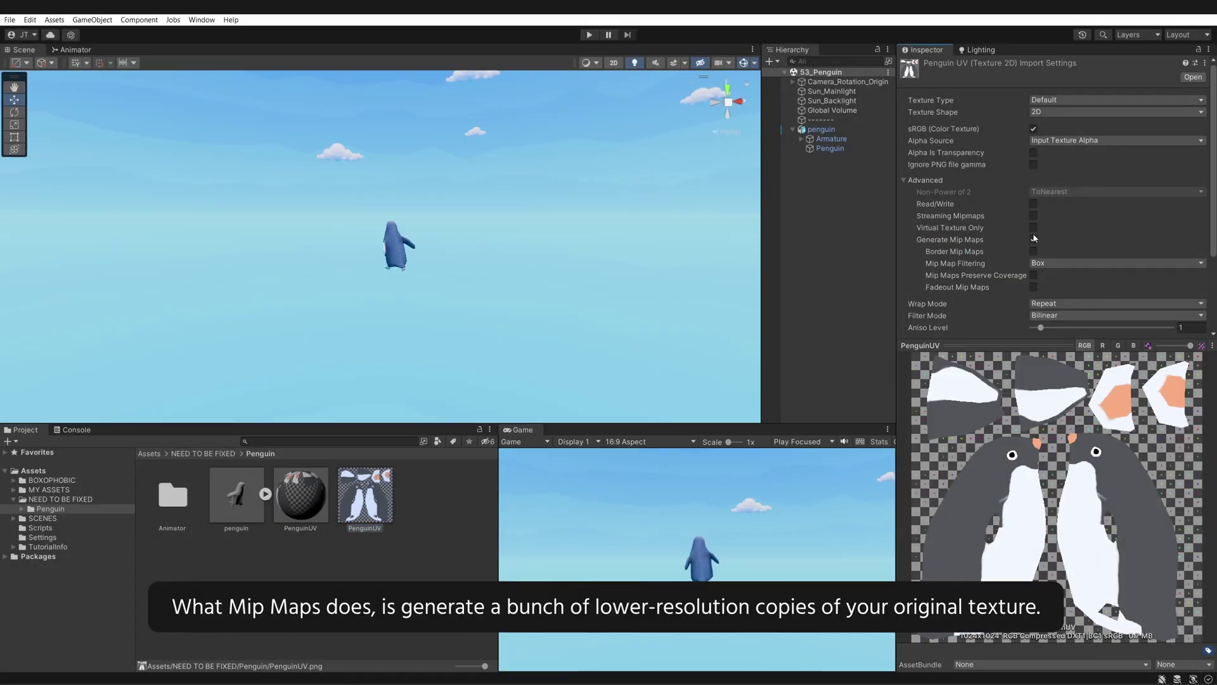
left_click(1033, 239)
mouse_move(1190, 347)
left_mouse_down()
mouse_move(1171, 346)
mouse_move(1202, 349)
left_mouse_up()
Orbit and zoom the Scene view out to see the penguin's side from a distance
scroll(429, 246, "up", 5)
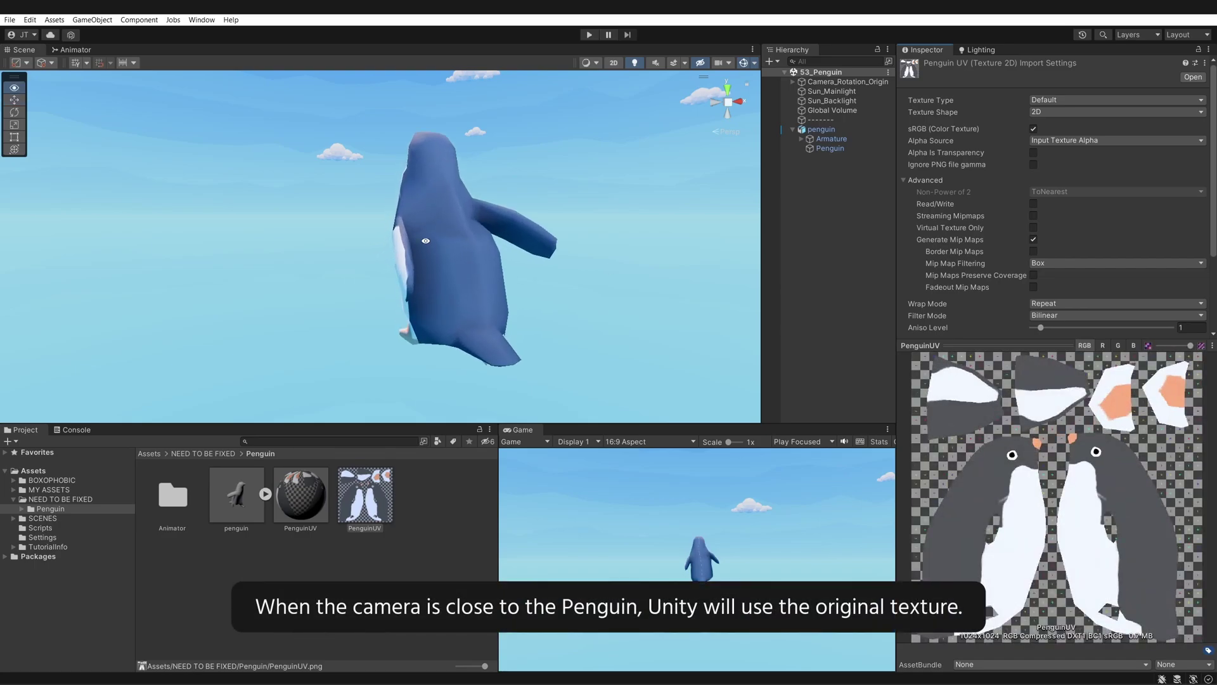
left_click_drag(428, 245, 452, 252, "alt")
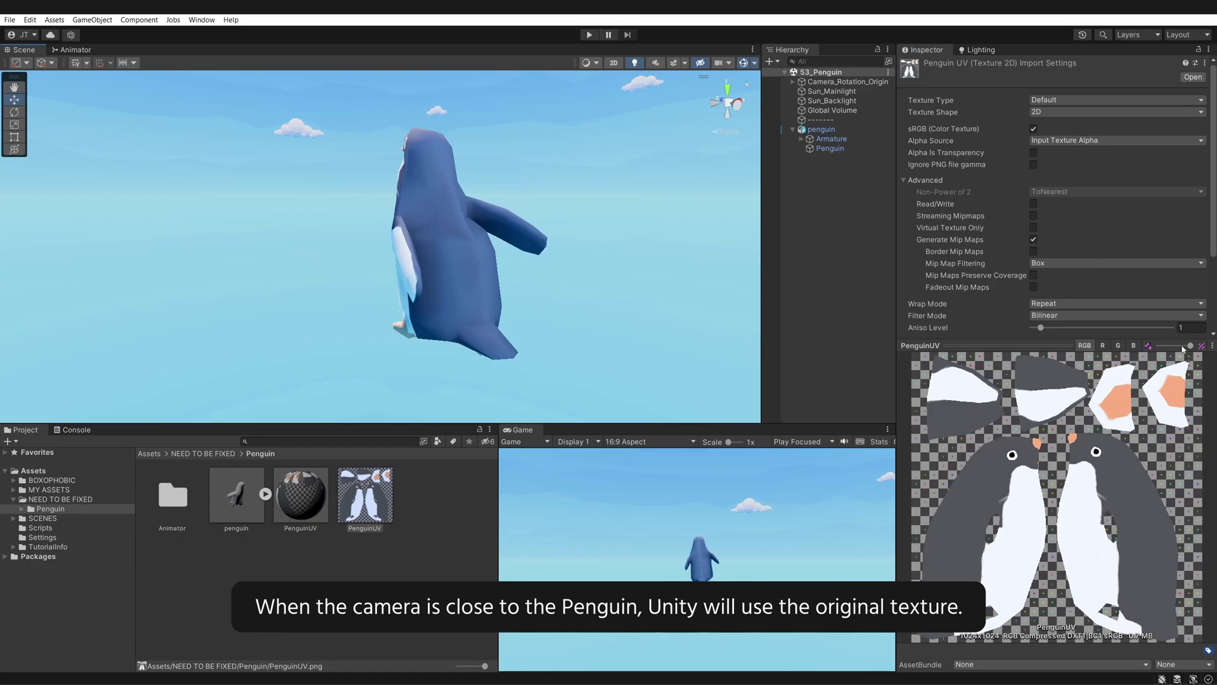
right_click_drag(520, 226, 302, 219, "alt")
left_click_drag(1190, 345, 1175, 348)
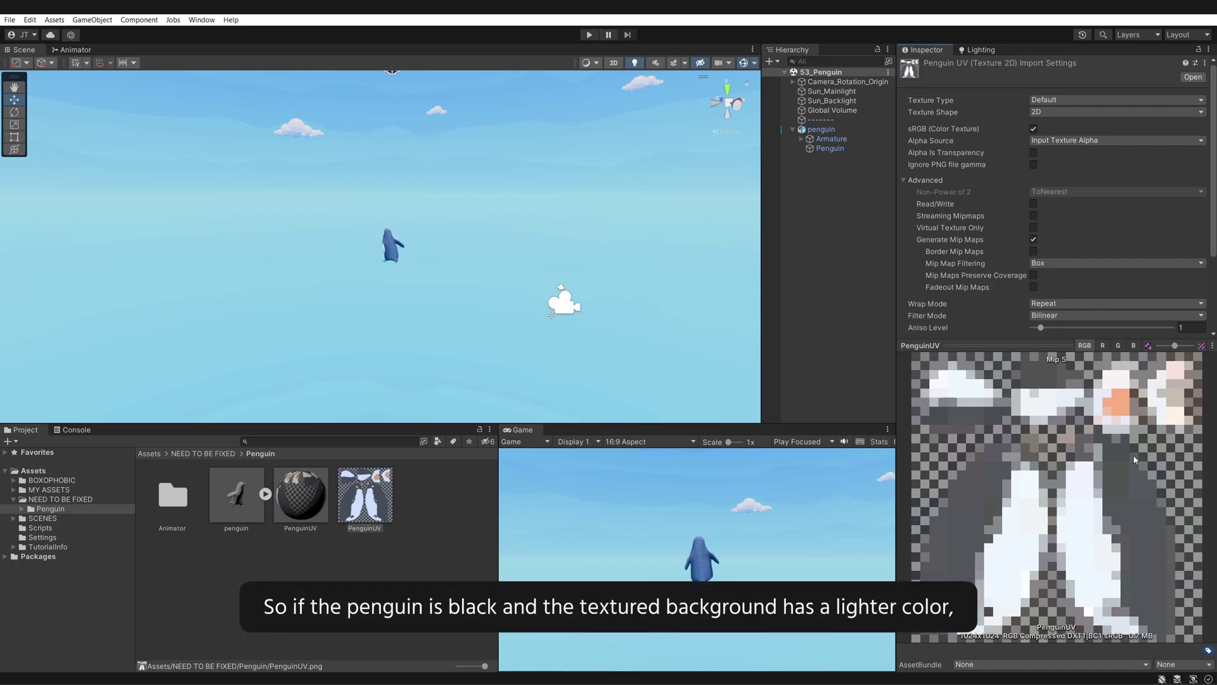
Slide the texture preview from full resolution down to the blocky Mip 4 level
left_click_drag(1174, 345, 1204, 350)
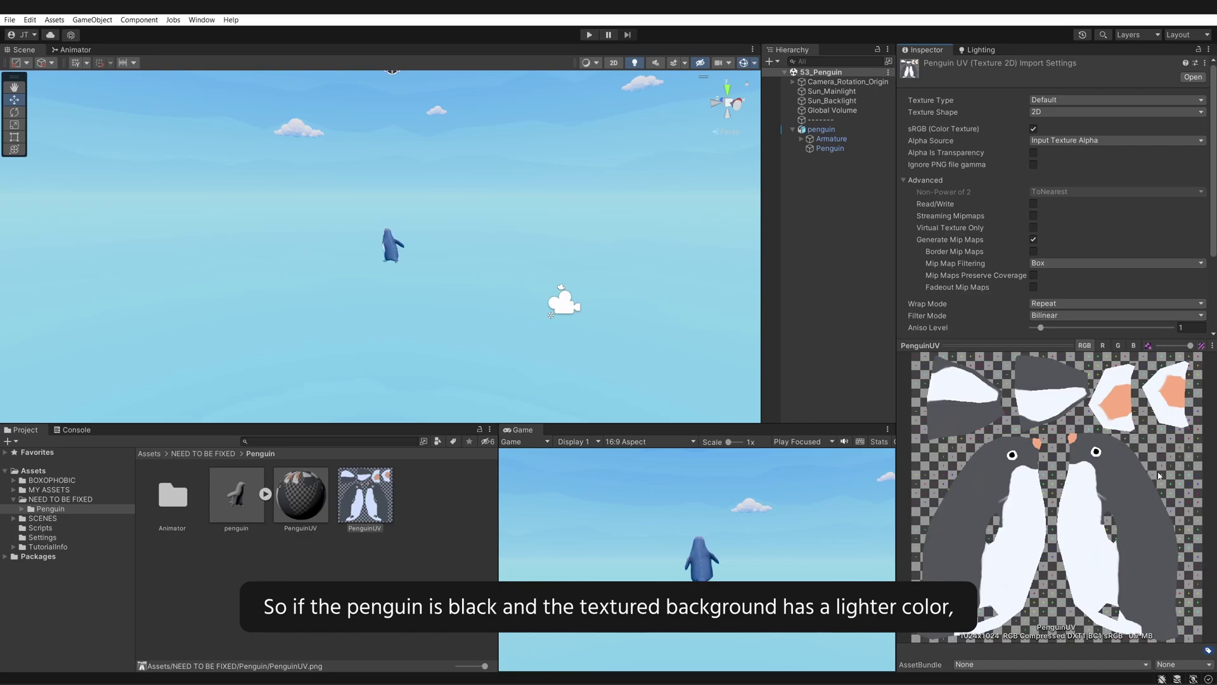
left_click_drag(1195, 348, 1179, 347)
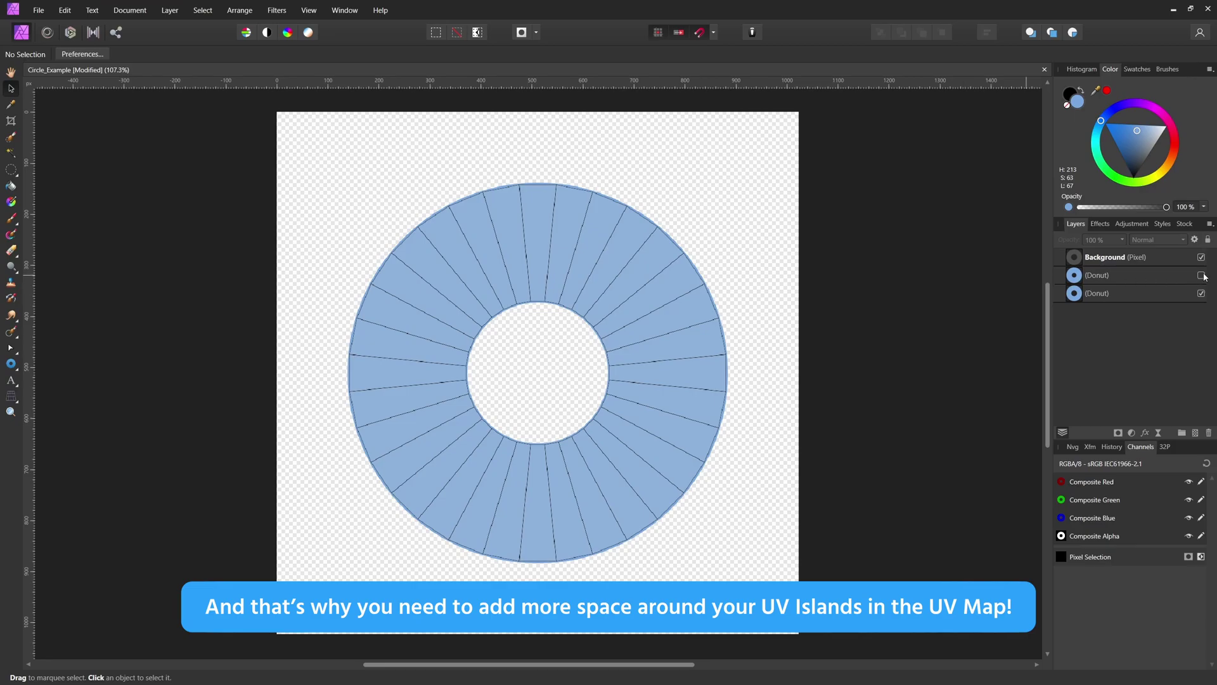
Make the Donut layer visible to show the wider padded blue border around the ring
left_click(1202, 276)
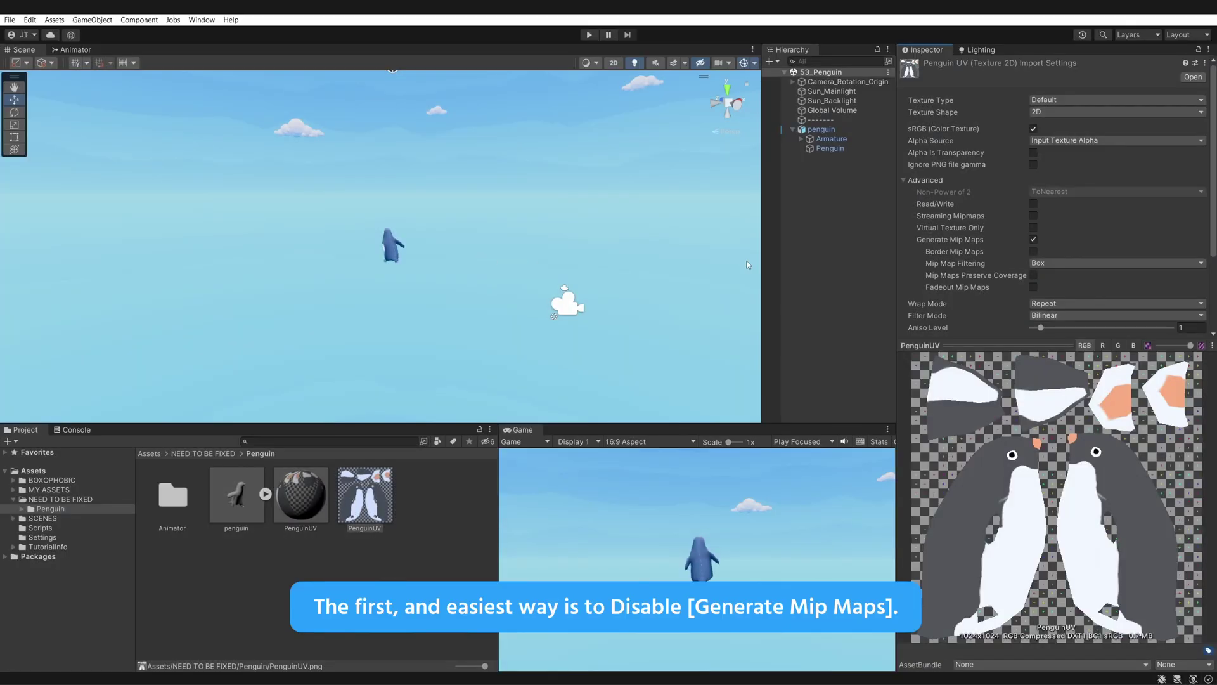
Disable Generate Mip Maps on PenguinUV, apply, and inspect the penguin's seams in the Scene view
left_click(1033, 239)
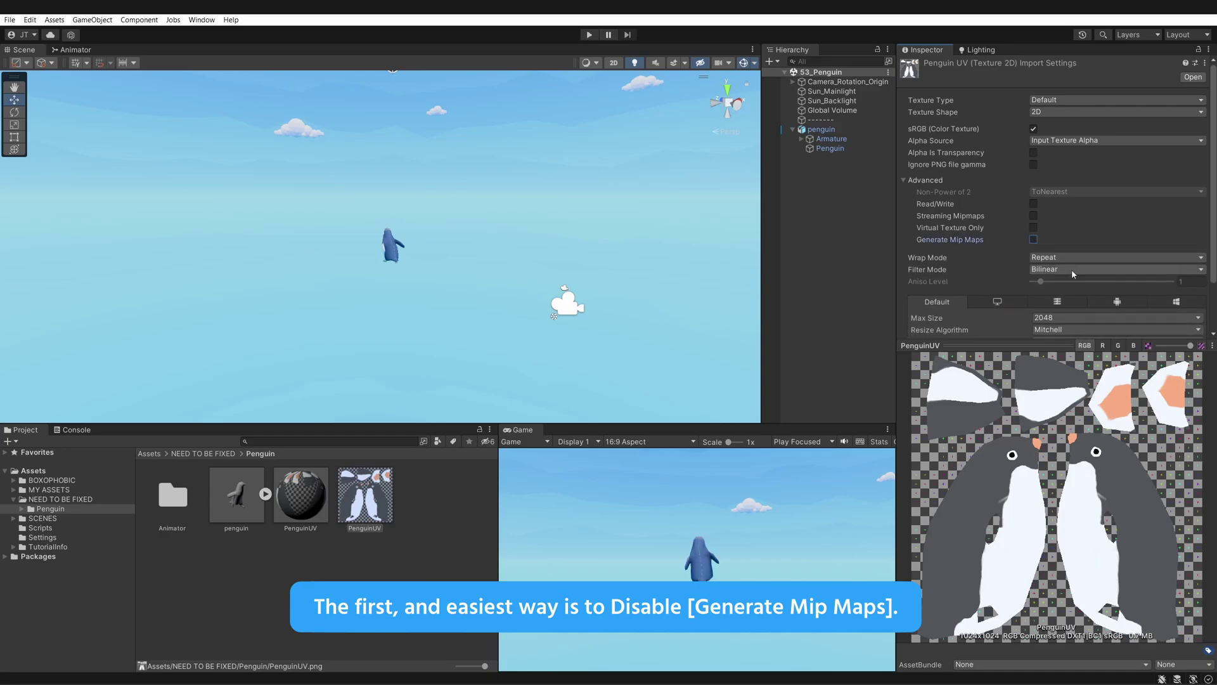
scroll(1073, 274, "down", 3)
left_click(1193, 327)
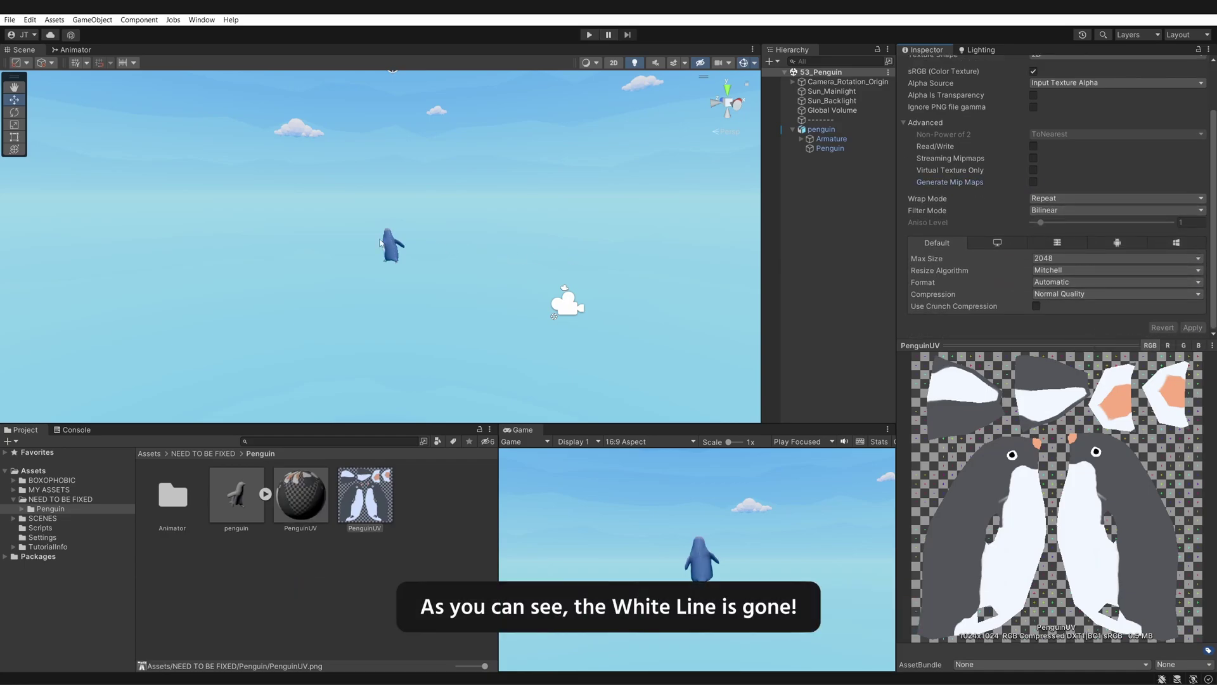
right_click_drag(429, 260, 614, 270, "alt")
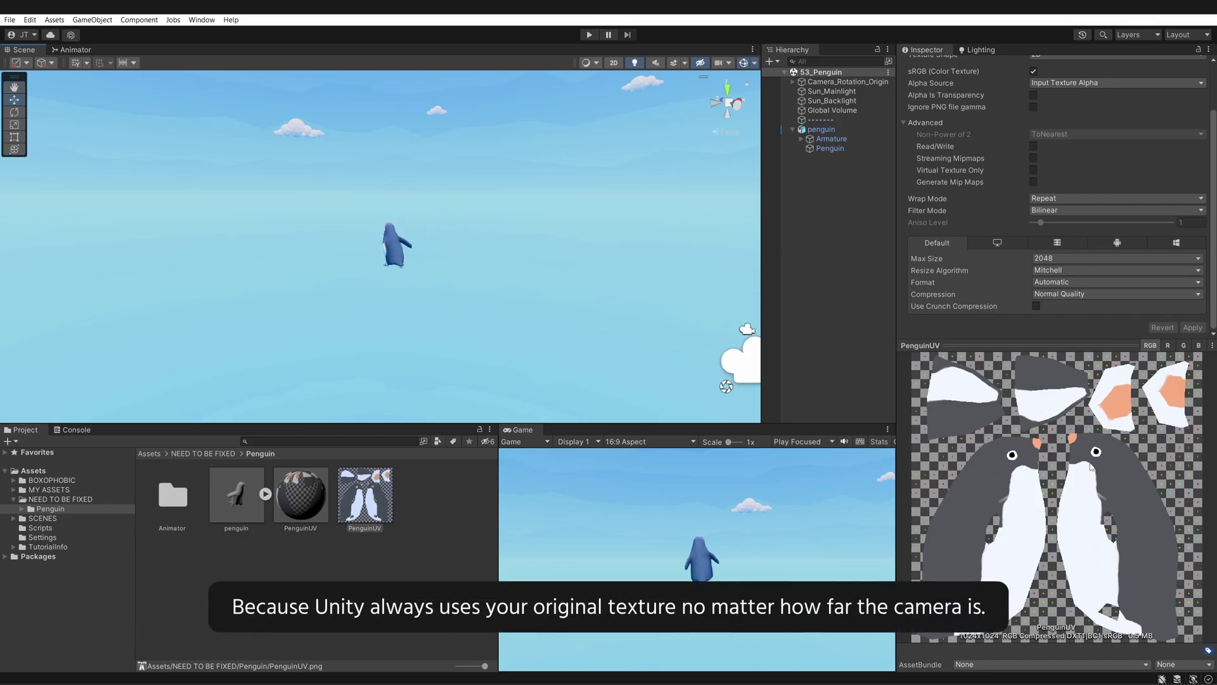
right_click_drag(486, 311, 458, 288, "alt")
key("shift+space")
left_click_drag(459, 288, 855, 294, "alt")
right_click_drag(688, 337, 326, 329, "alt")
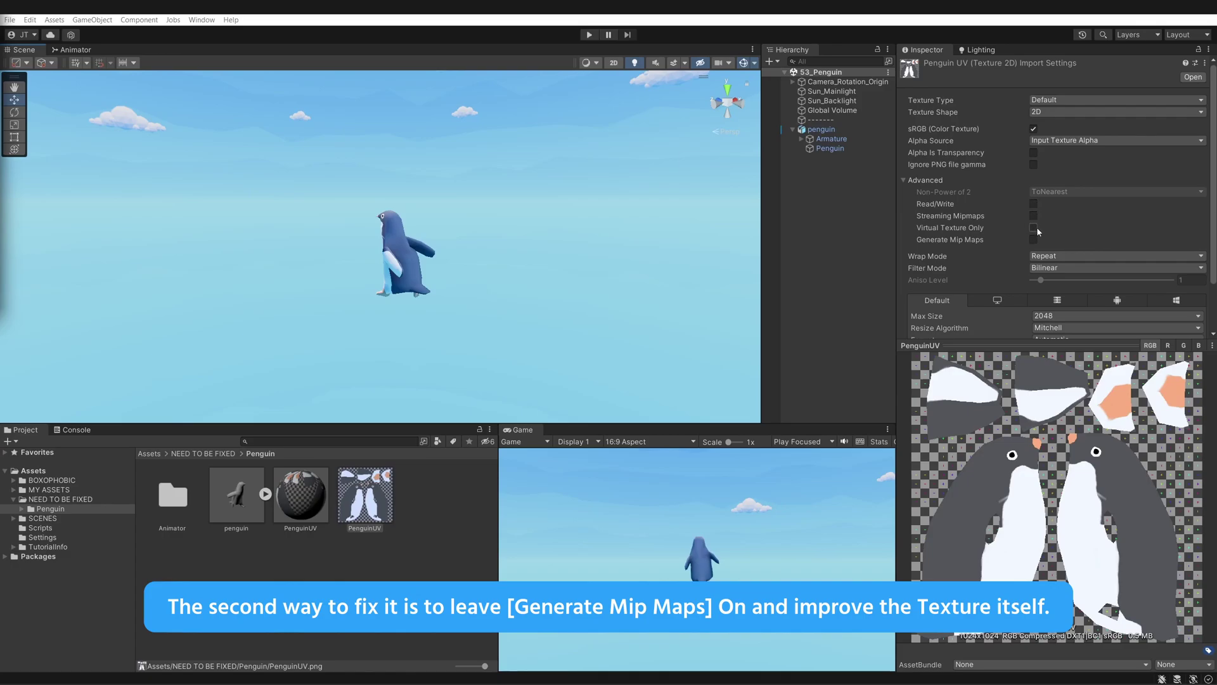
Re-enable Generate Mip Maps on PenguinUV and apply the change
left_click(1033, 239)
scroll(1200, 296, "down", 3)
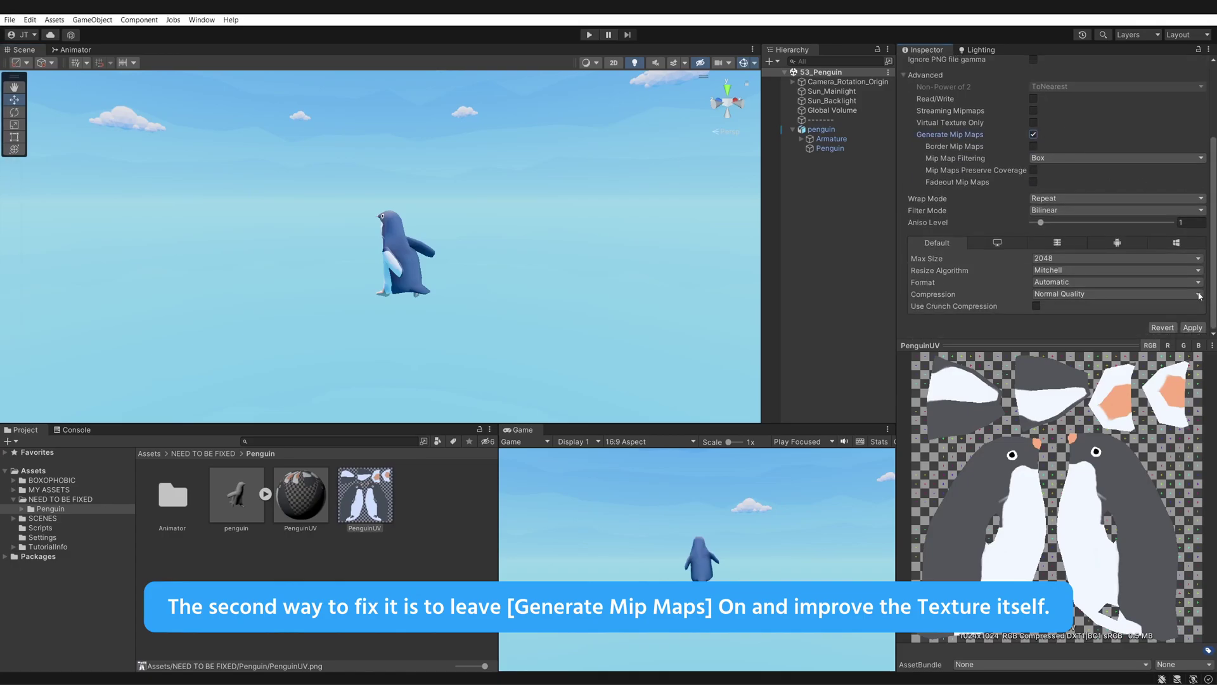
left_click(1191, 327)
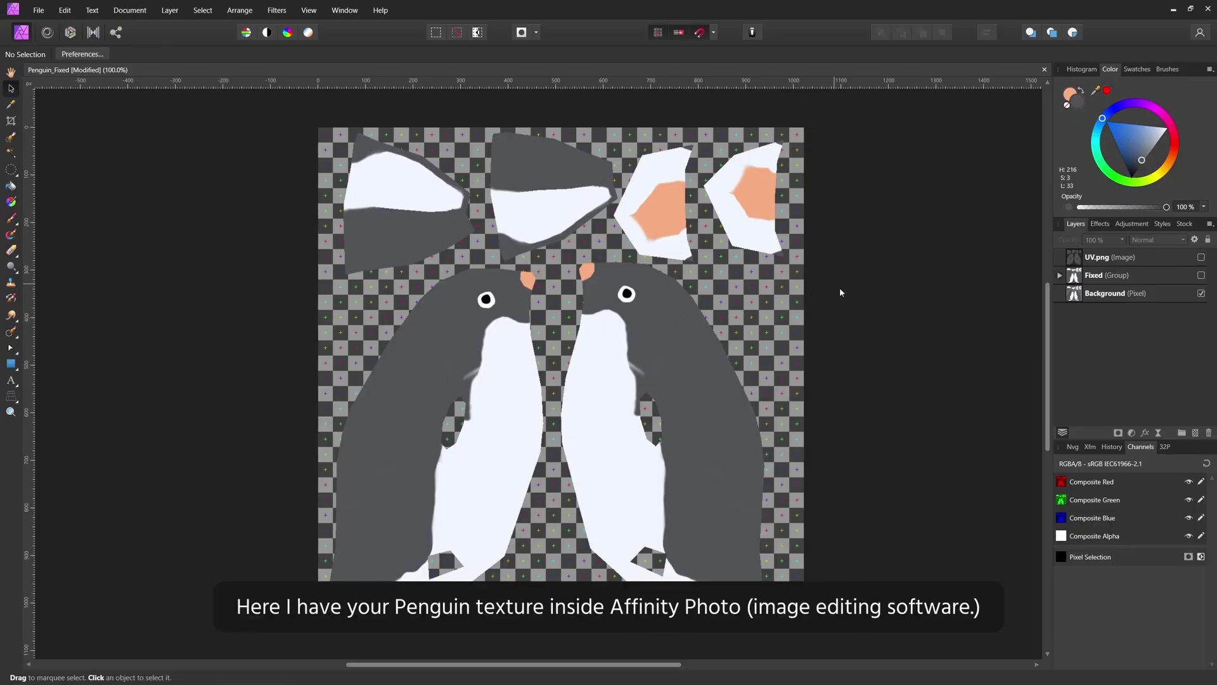
Show UV.png, zoom onto the penguin head's edge, then hide the UV overlay again
left_click(1201, 257)
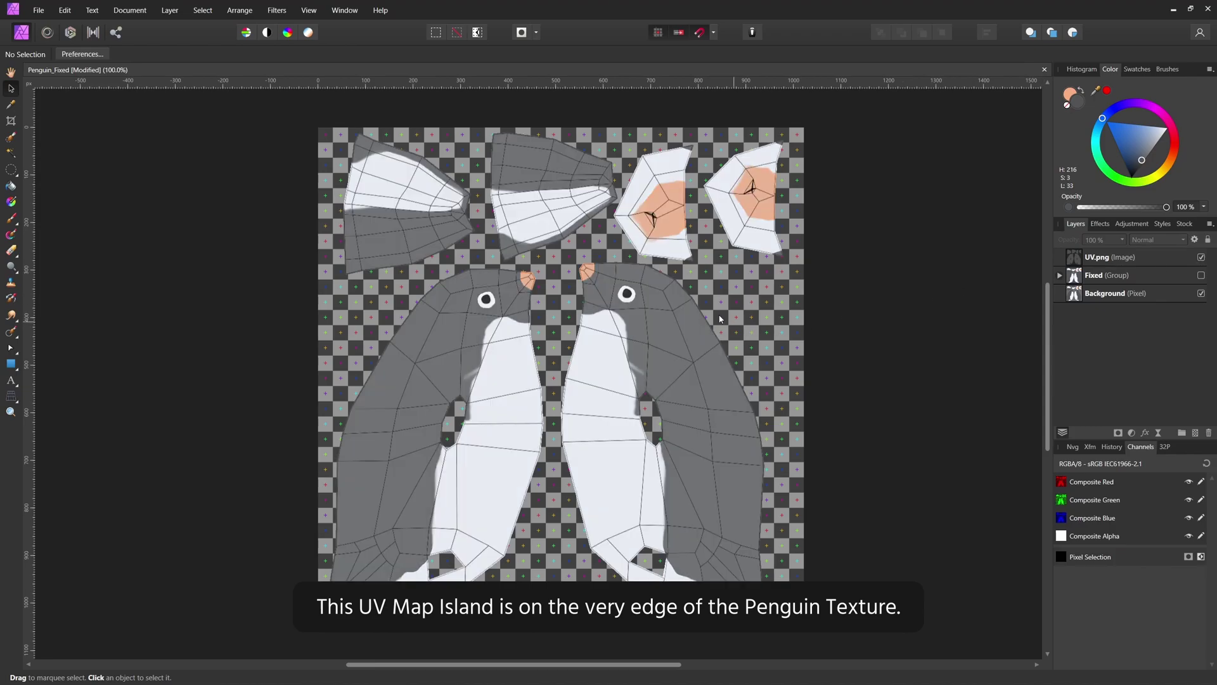
scroll(652, 331, "up", 5, "ctrl")
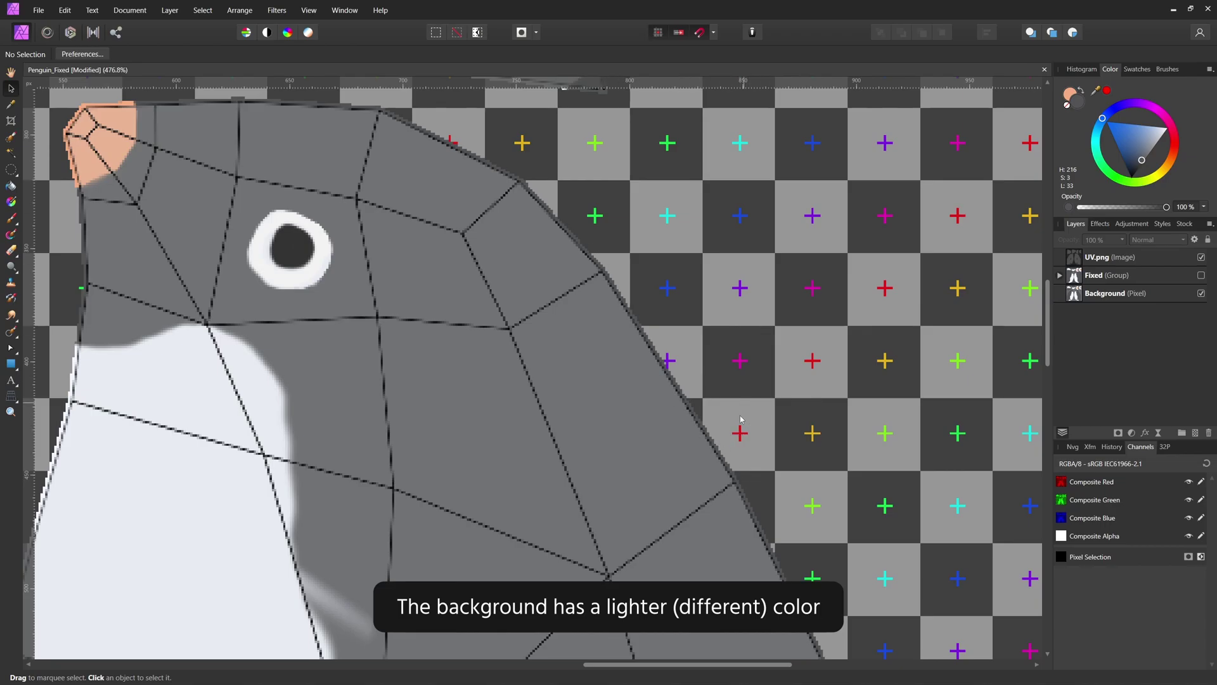
left_click(1201, 258)
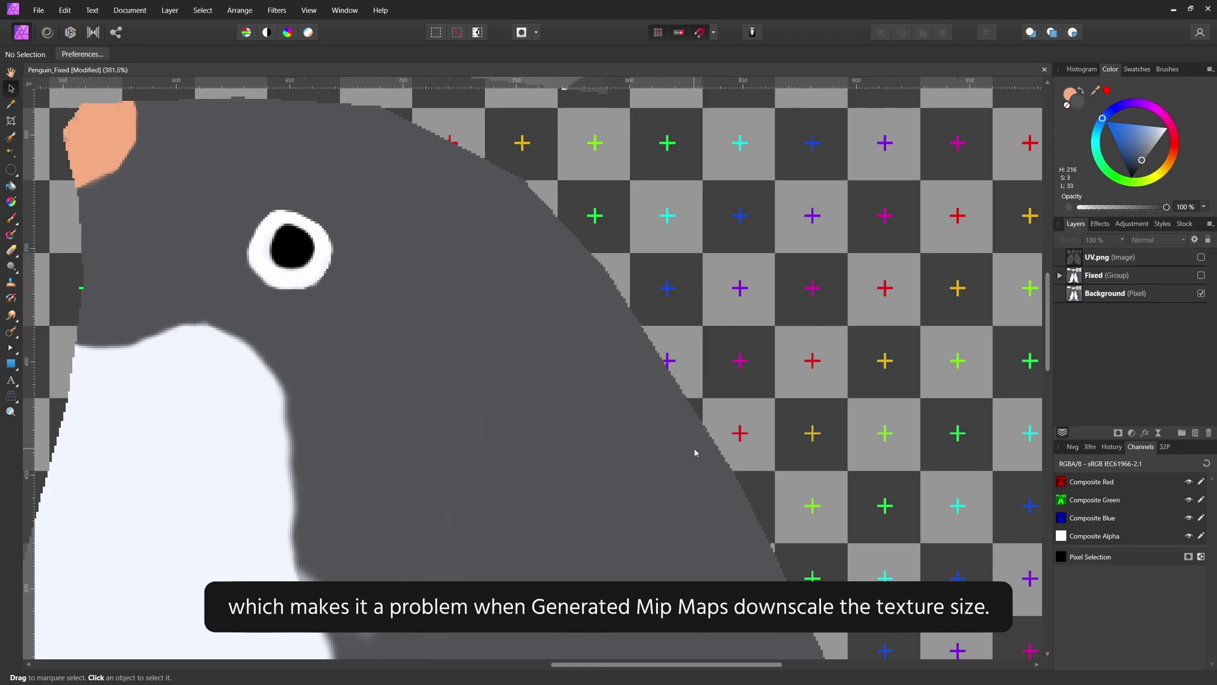
scroll(695, 453, "down", 4, "ctrl")
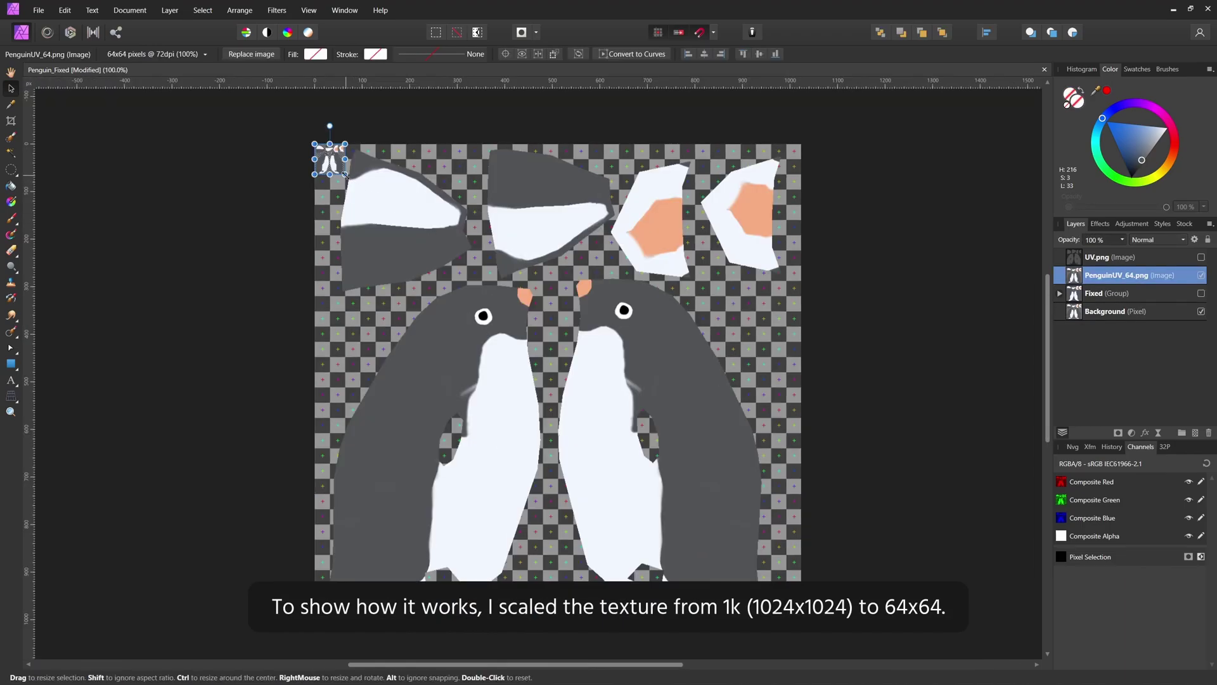
Scale the 64x64 PenguinUV texture to fill the canvas and compare its blurred edges against UV.png
left_click_drag(315, 144, 923, 516)
left_click(973, 318)
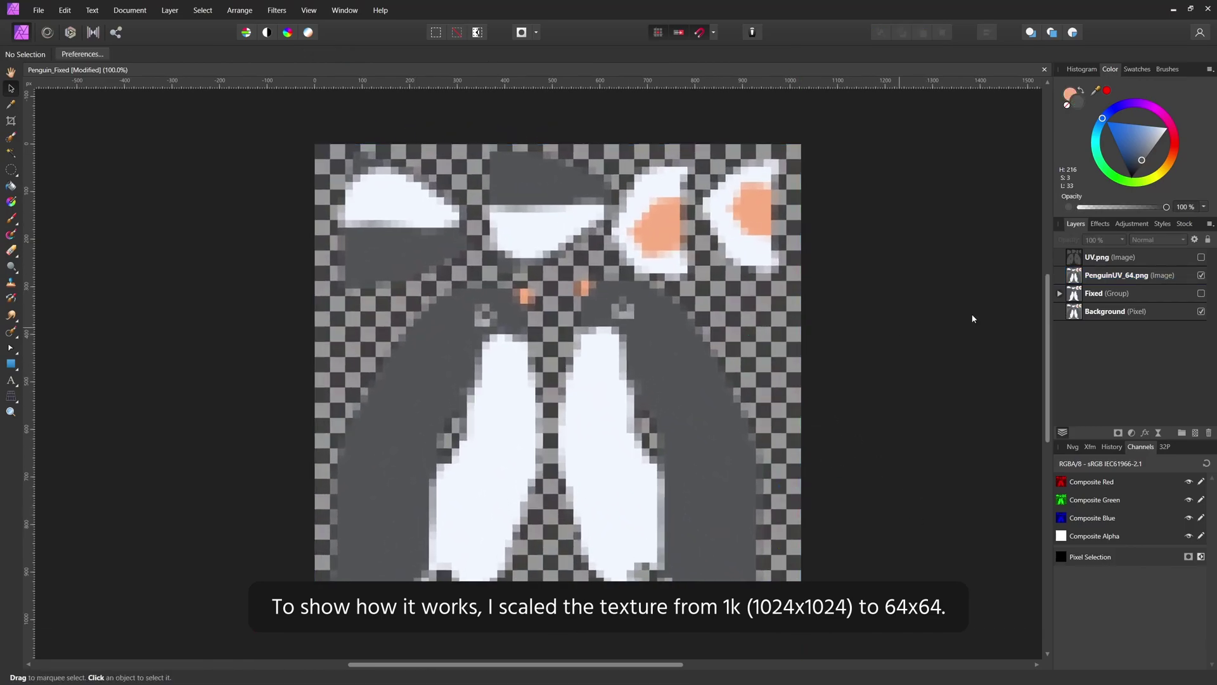
left_click(1201, 257)
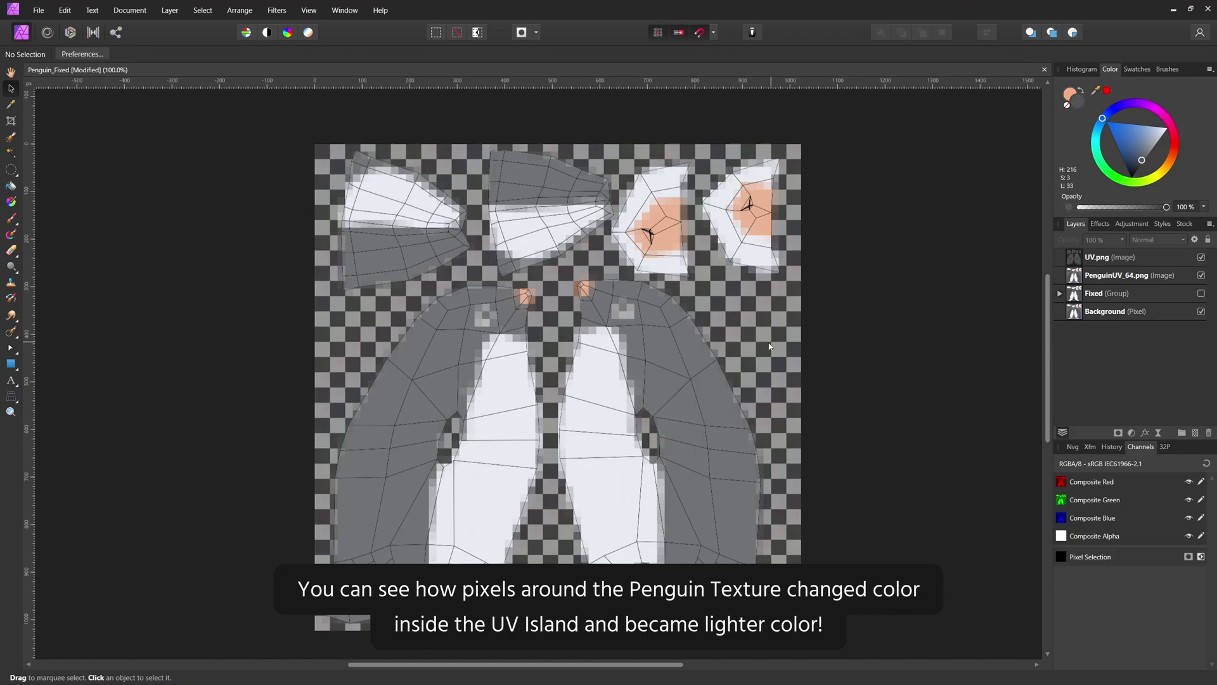
scroll(731, 358, "up", 4, "ctrl")
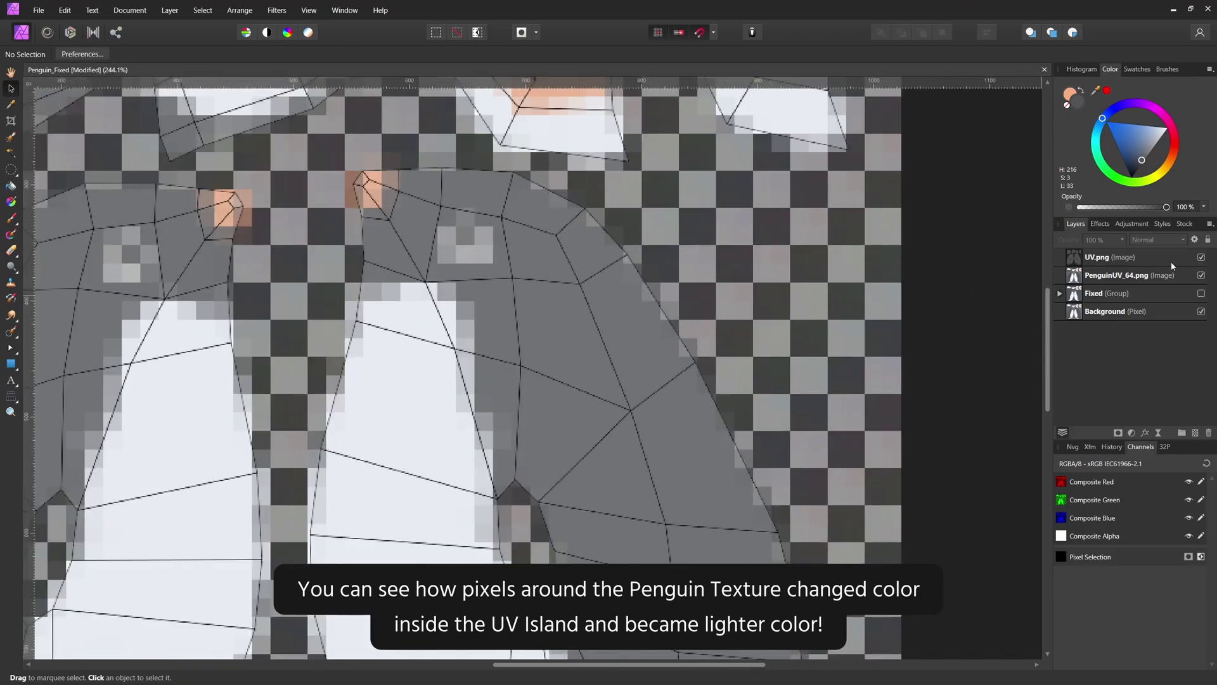
left_click(1201, 258)
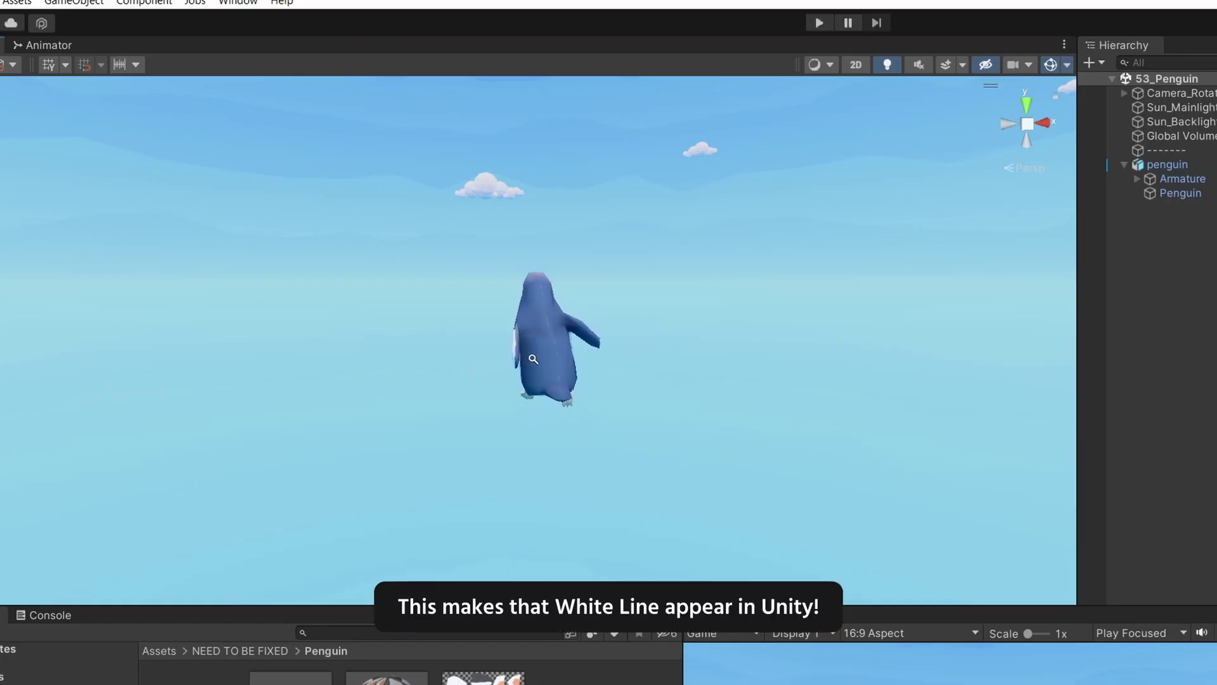
scroll(254, 355, "down", 5)
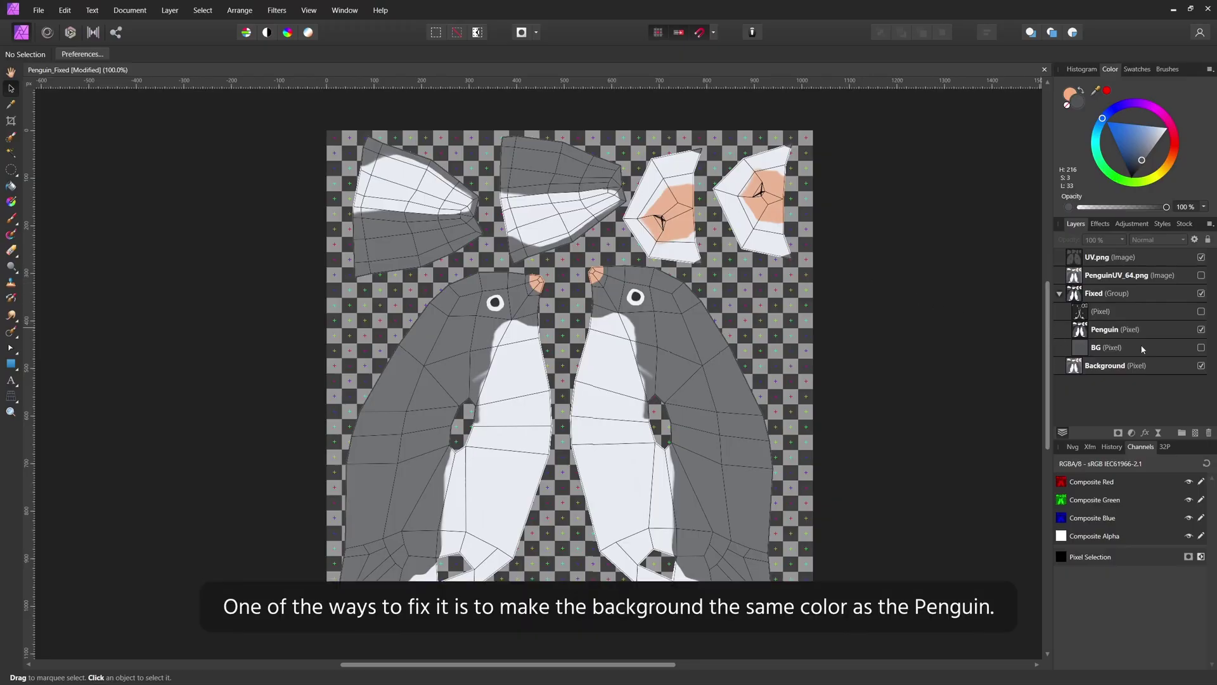
Turn on the grey BG layer and the painted white padding Pixel layer around the islands
left_click(1201, 348)
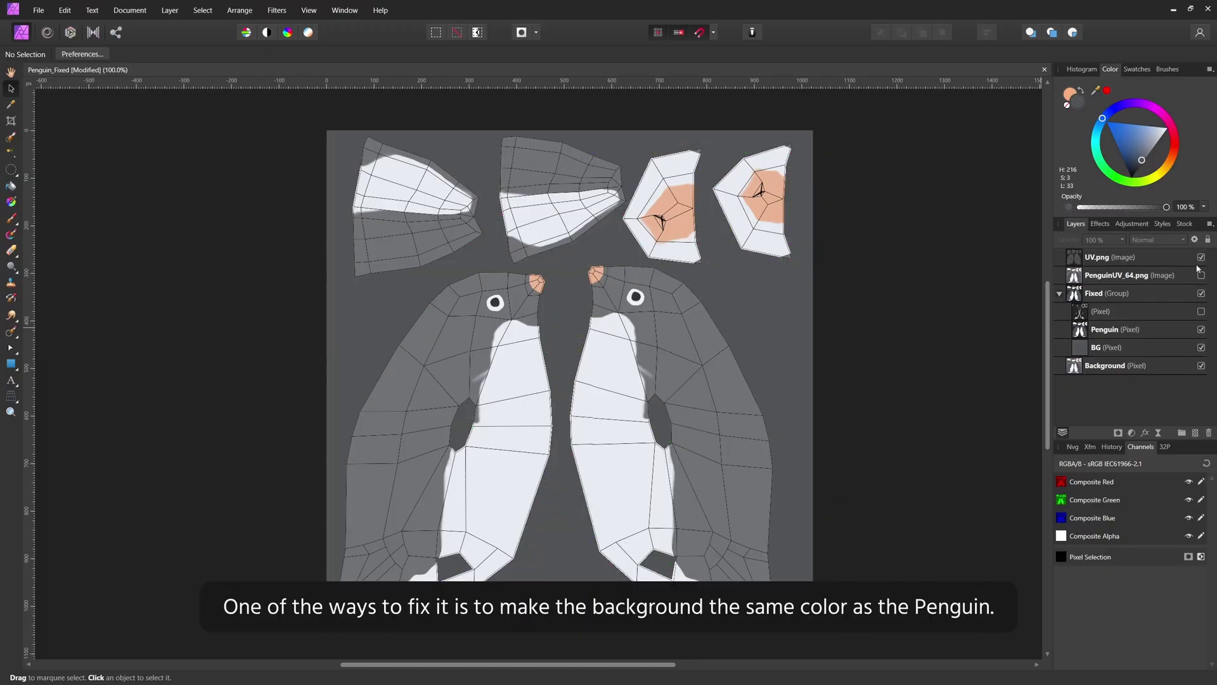
left_click(1201, 258)
left_click(1201, 257)
scroll(564, 332, "up", 5, "ctrl")
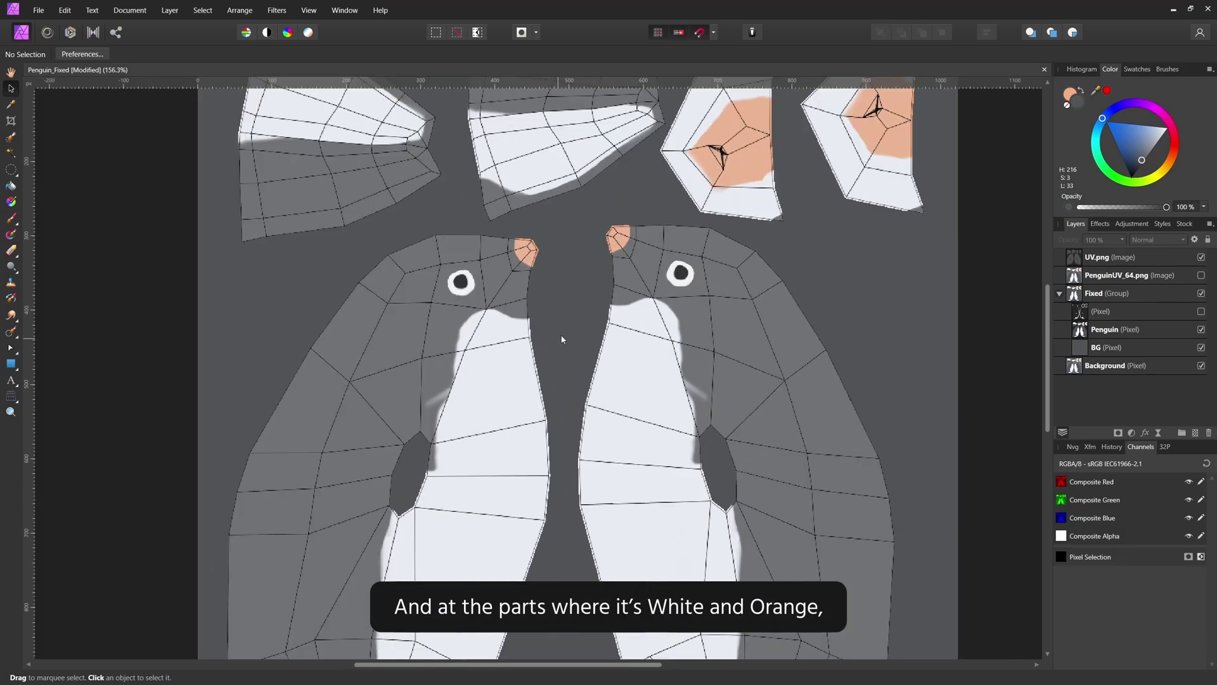
scroll(653, 293, "down", 3, "ctrl")
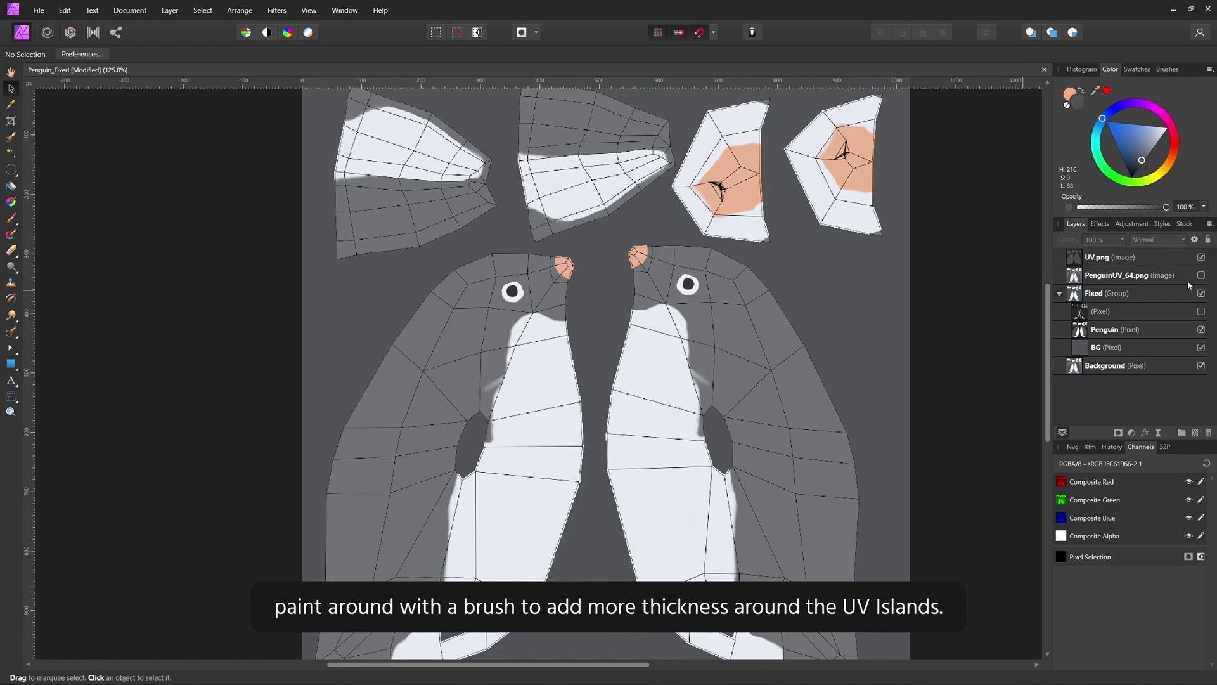
left_click(1201, 312)
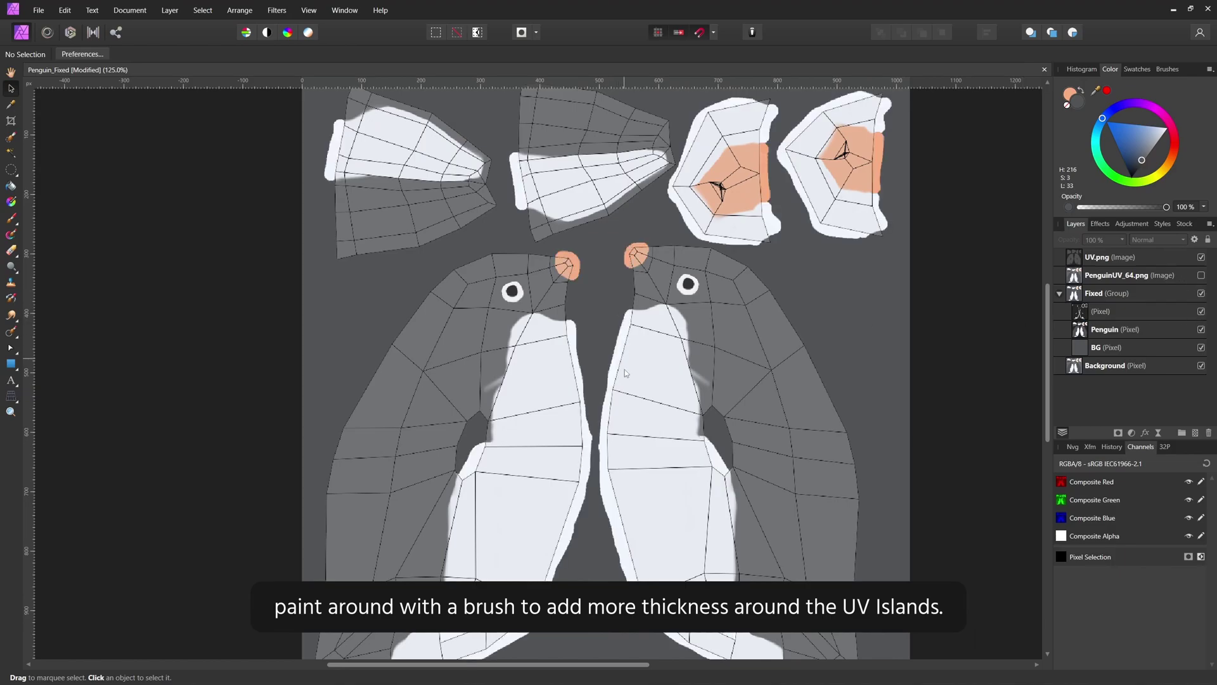
scroll(621, 514, "down", 1, "ctrl")
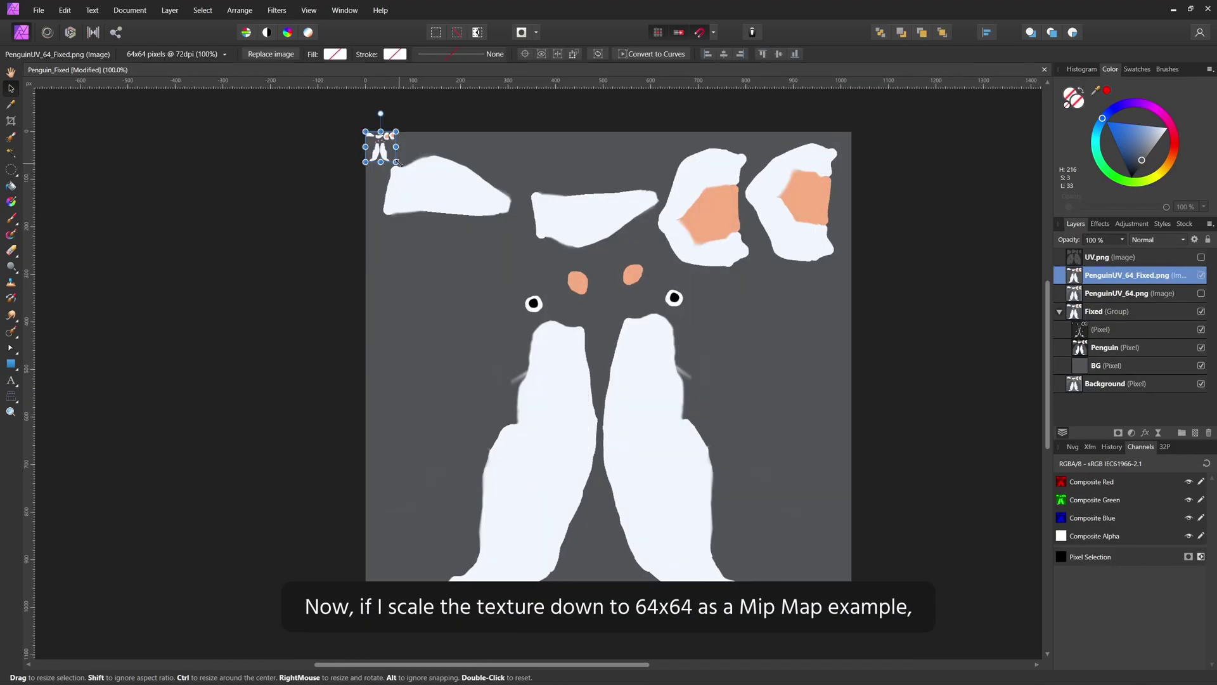
Scale the 64x64 PenguinUV_64_Fixed texture to fit the canvas and show UV.png over it
left_click_drag(366, 130, 938, 524)
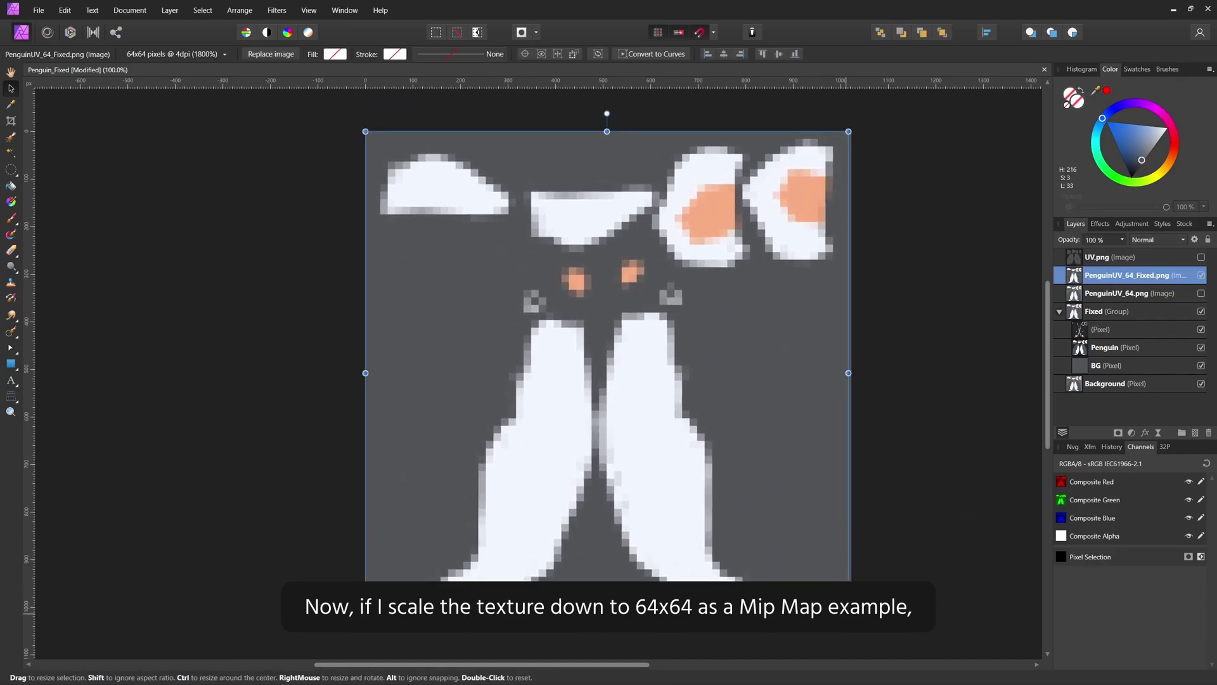
left_click_drag(848, 614, 852, 619)
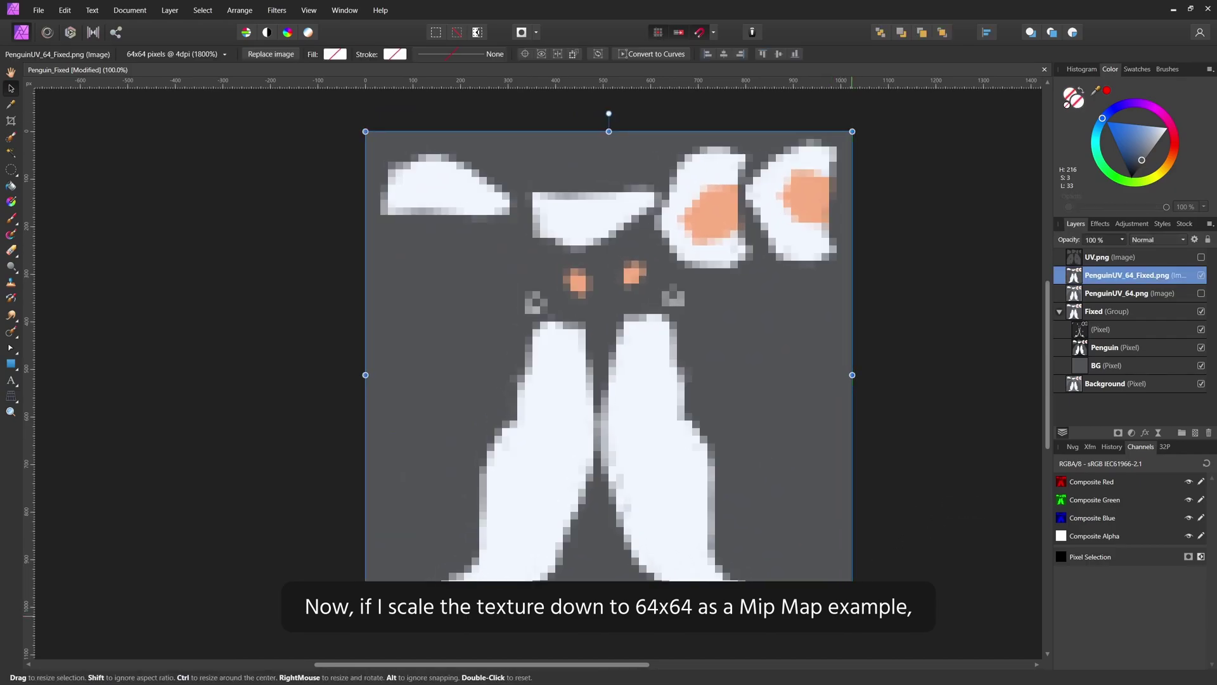
left_click(1200, 257)
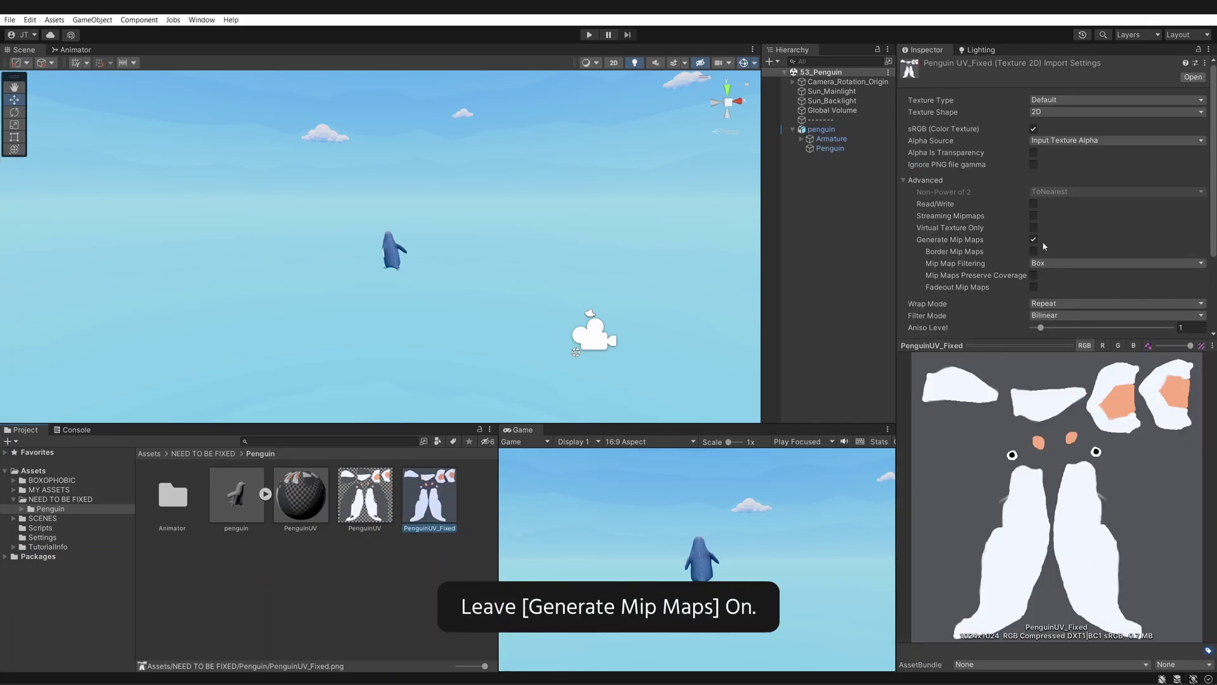
Assign PenguinUV_Fixed as the PenguinUV material's Base Map and check the texture's import settings
left_click(304, 501)
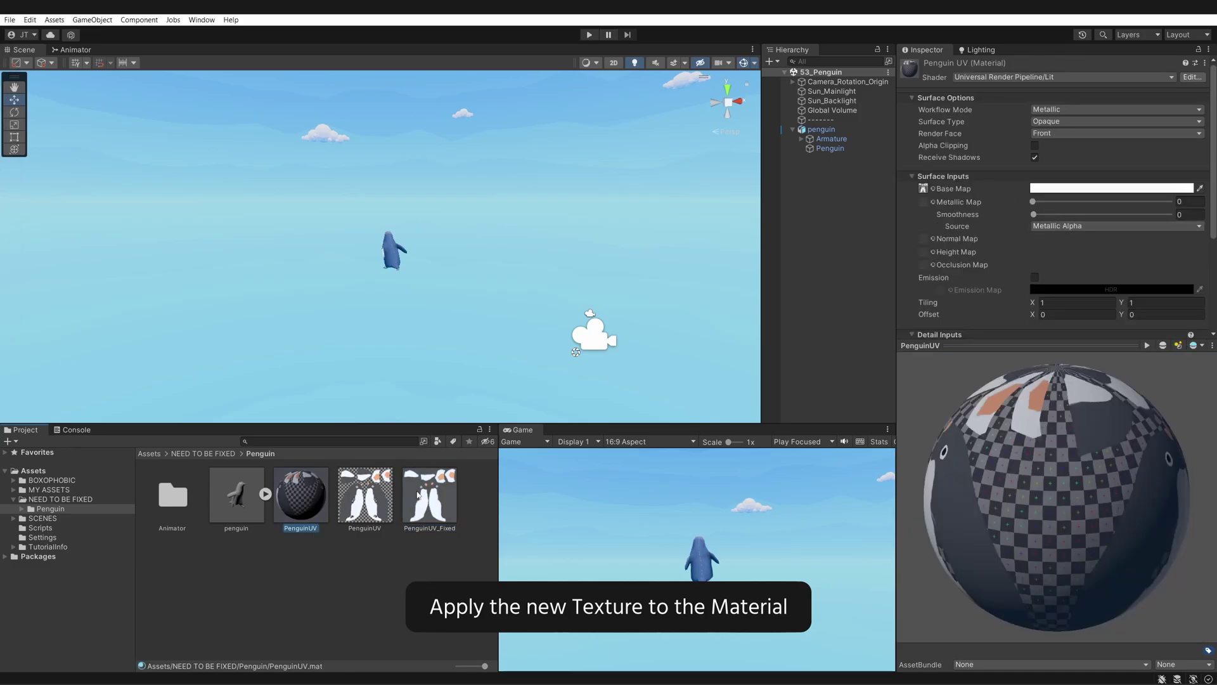
left_click_drag(924, 189, 924, 189)
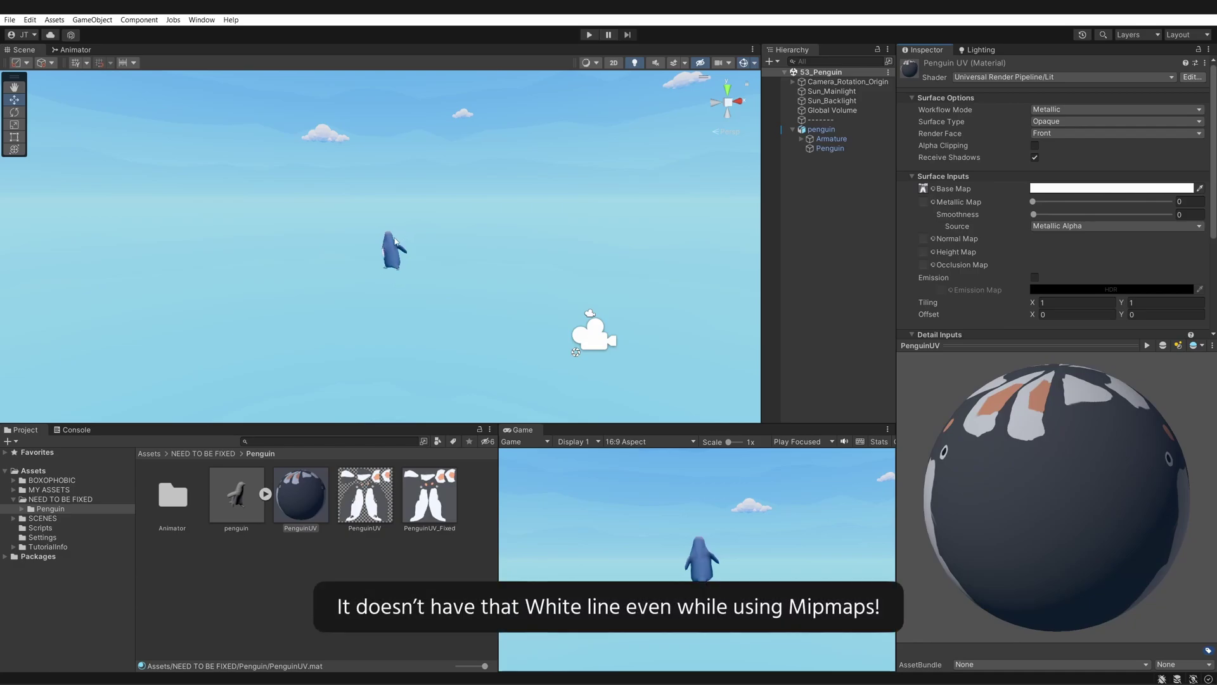
right_click_drag(390, 252, 457, 317, "alt")
left_click(430, 497)
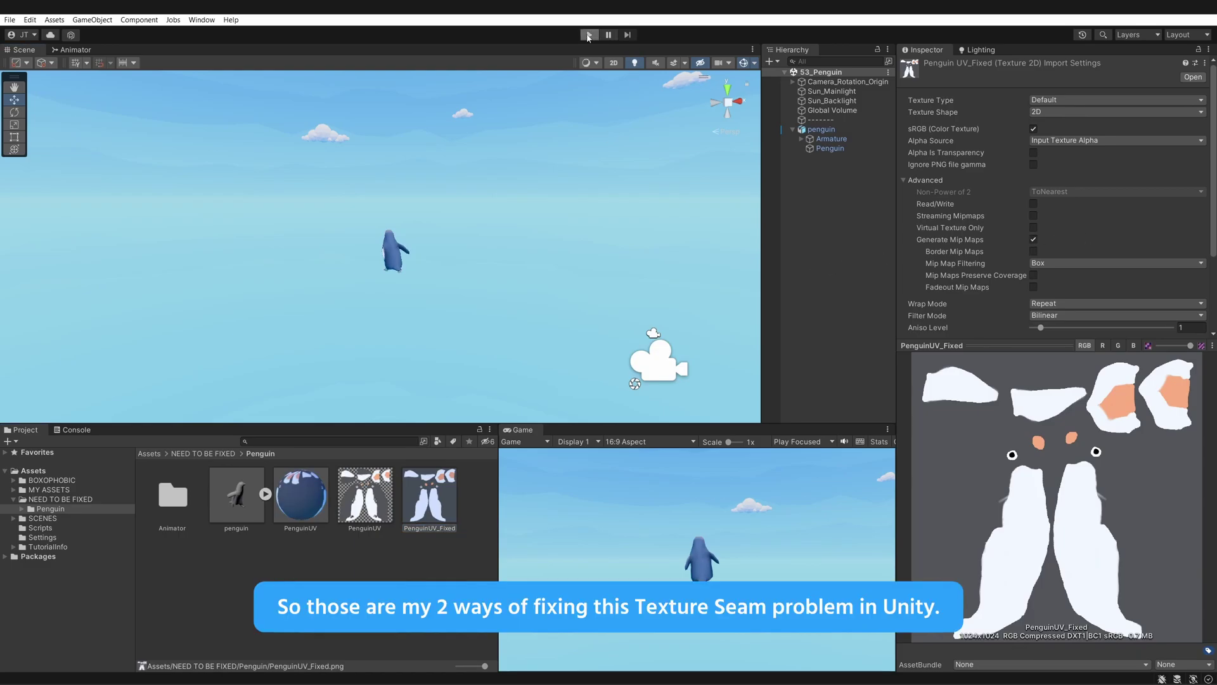
Run play mode and inspect the penguin from all sides in the maximized Scene view
left_click(586, 35)
key("shift+space")
left_click_drag(538, 261, 636, 353, "alt")
right_click_drag(636, 357, 837, 358, "alt")
left_click_drag(836, 359, 748, 364, "alt")
right_click_drag(748, 364, 818, 348, "alt")
left_click_drag(500, 362, 979, 356, "alt")
right_click_drag(659, 372, 792, 324, "alt")
left_click_drag(792, 323, 351, 337, "alt")
key("shift+space")
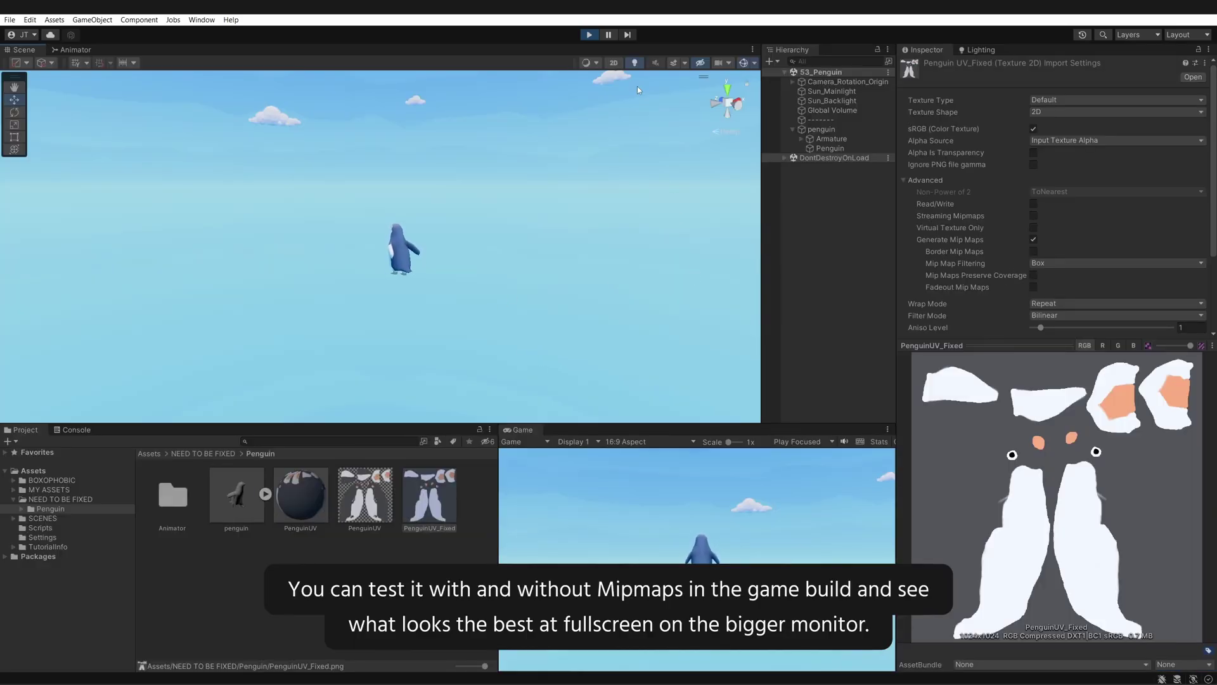
left_click(590, 35)
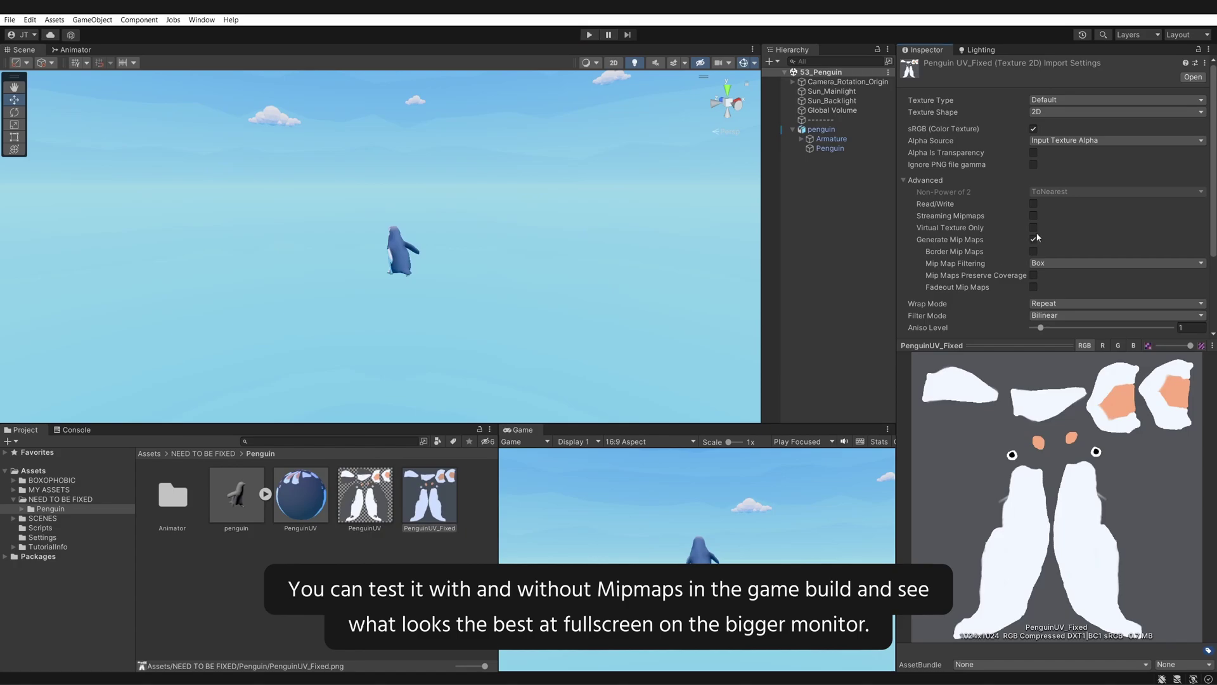
Disable Generate Mip Maps on the PenguinUV_Fixed texture and apply the import settings
left_click(1034, 239)
scroll(1178, 310, "down", 3)
left_click(1187, 328)
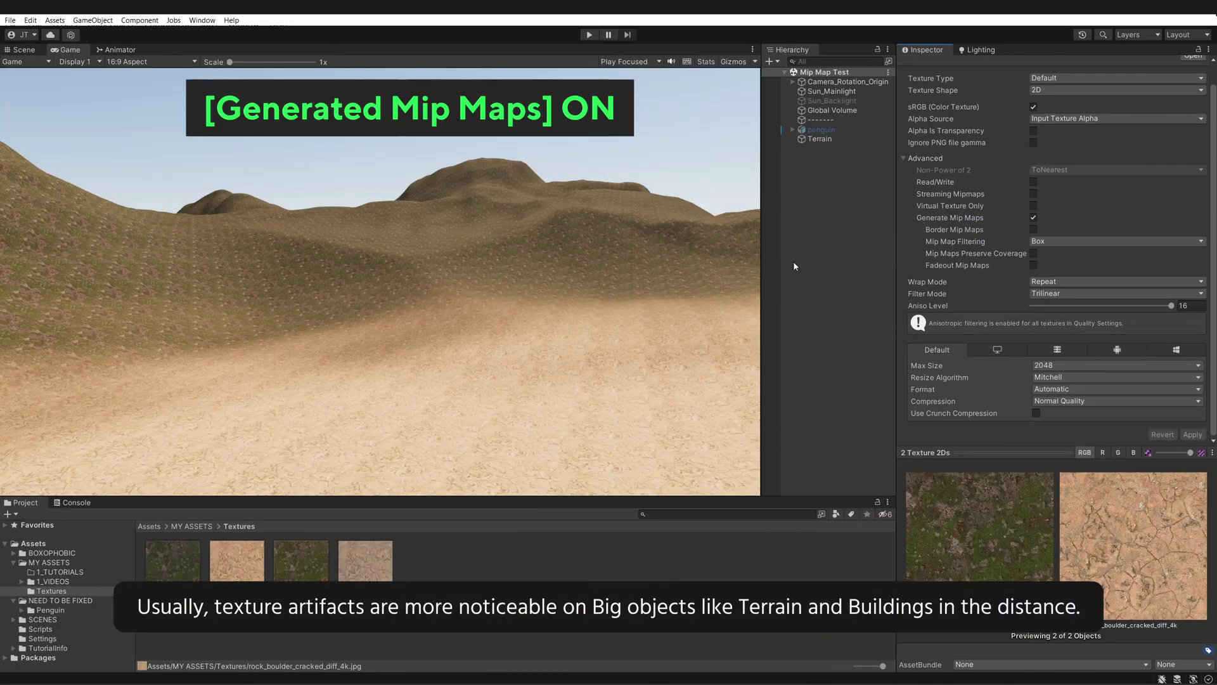
Disable Generate Mip Maps on both terrain textures, apply, then zoom in on the penguin
left_click(1034, 217)
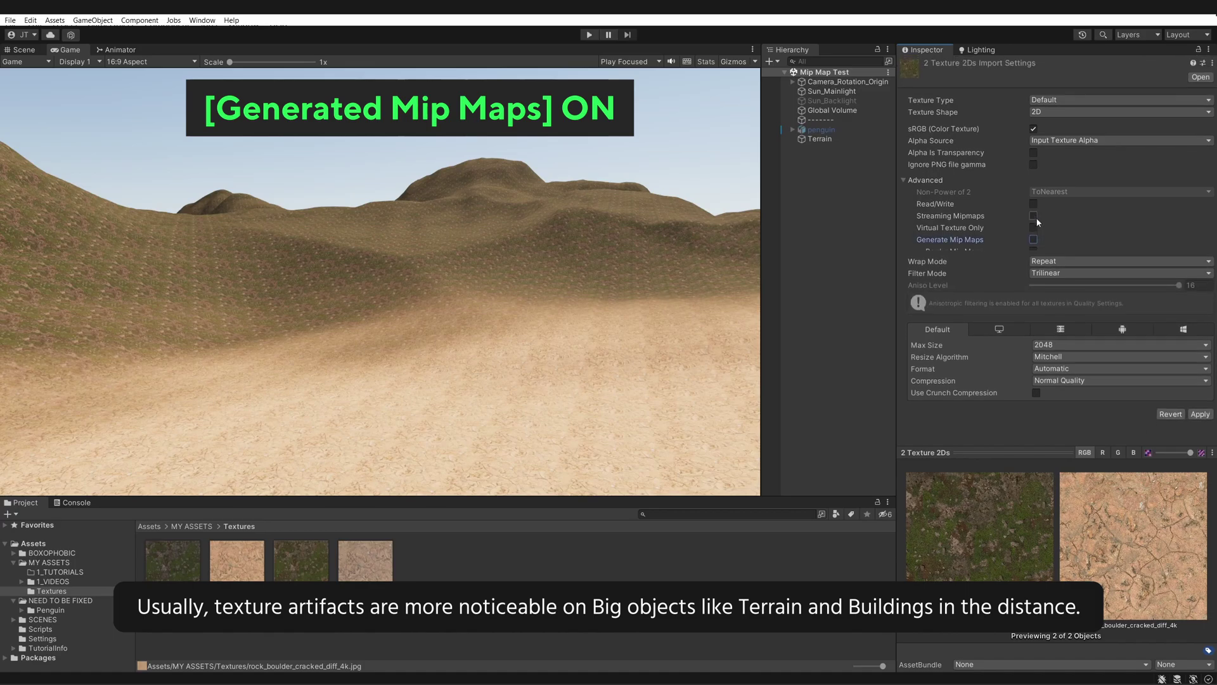
left_click(1199, 409)
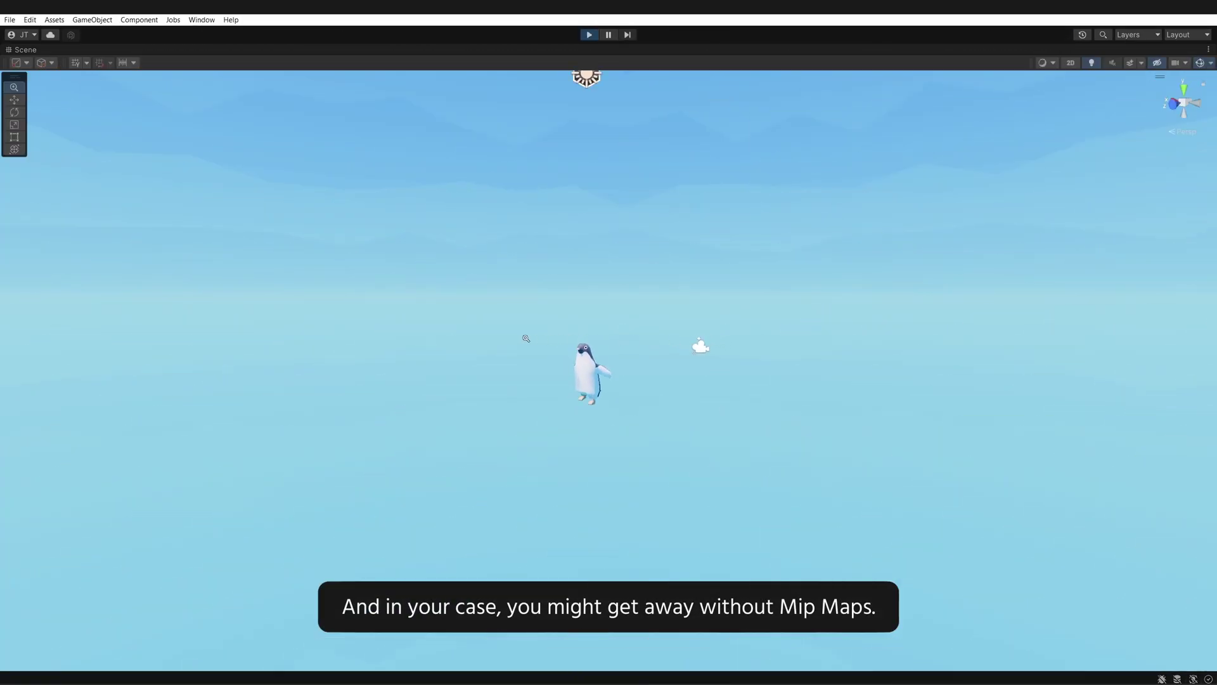
right_click_drag(524, 337, 976, 330, "alt")
left_click_drag(519, 341, 712, 342, "alt")
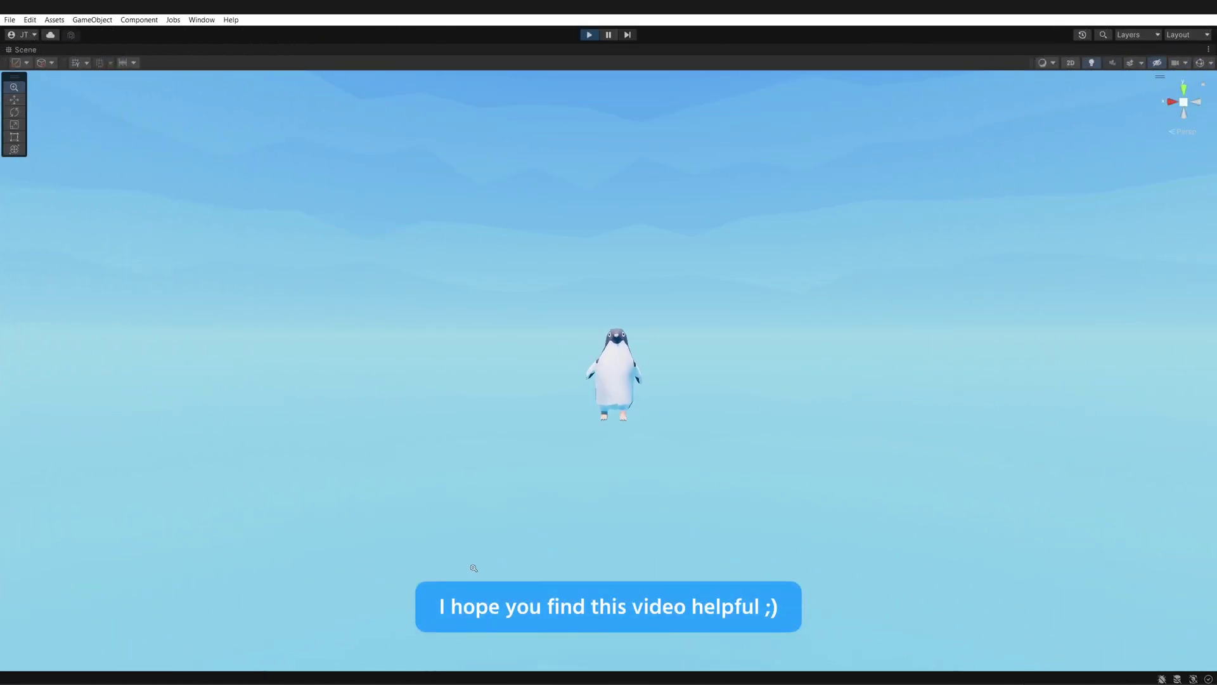